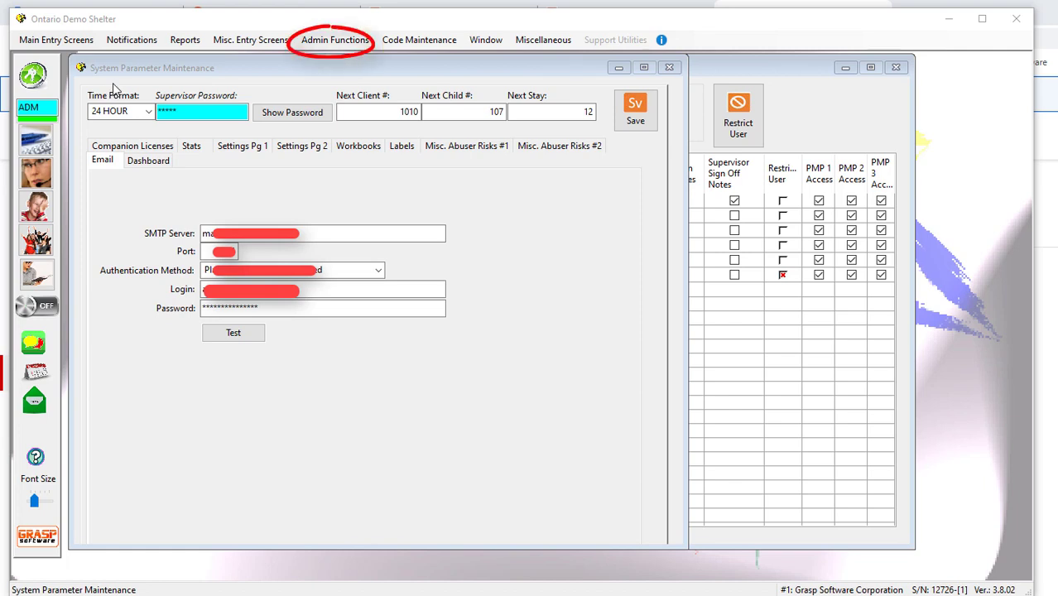
Review the SMTP server, port, authentication method, login and password fields in the system's email settings
{"action": "left_click", "coordinate": [316, 43]}
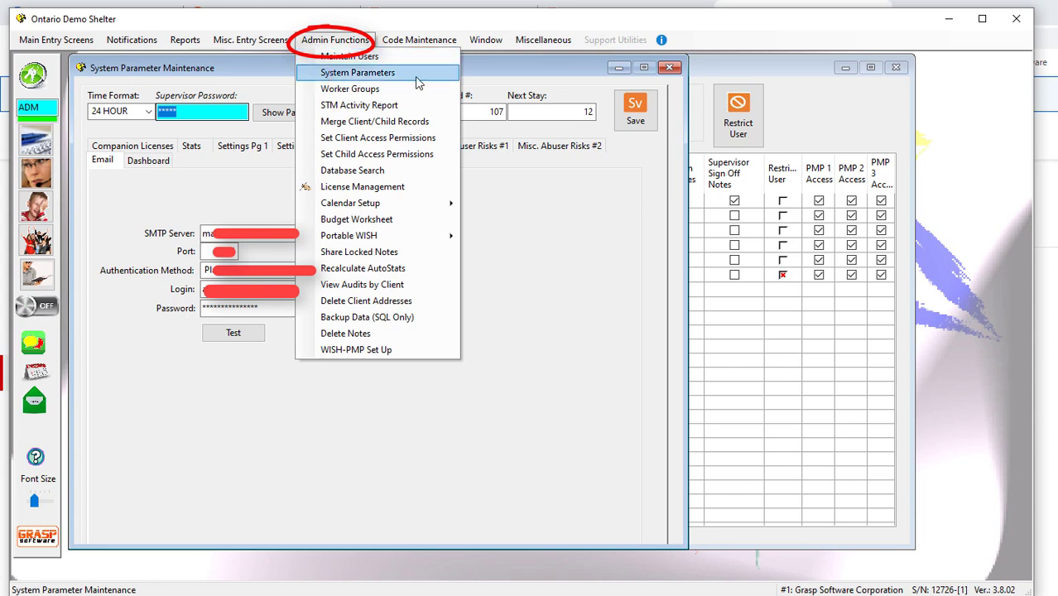
{"action": "left_click", "coordinate": [175, 393]}
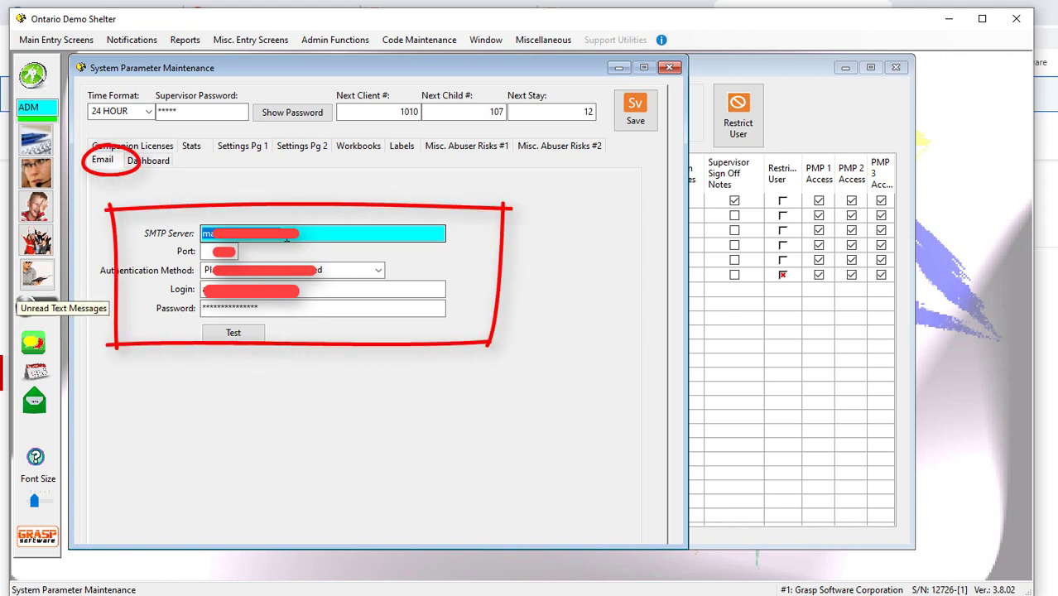
{"action": "key", "text": "Tab"}
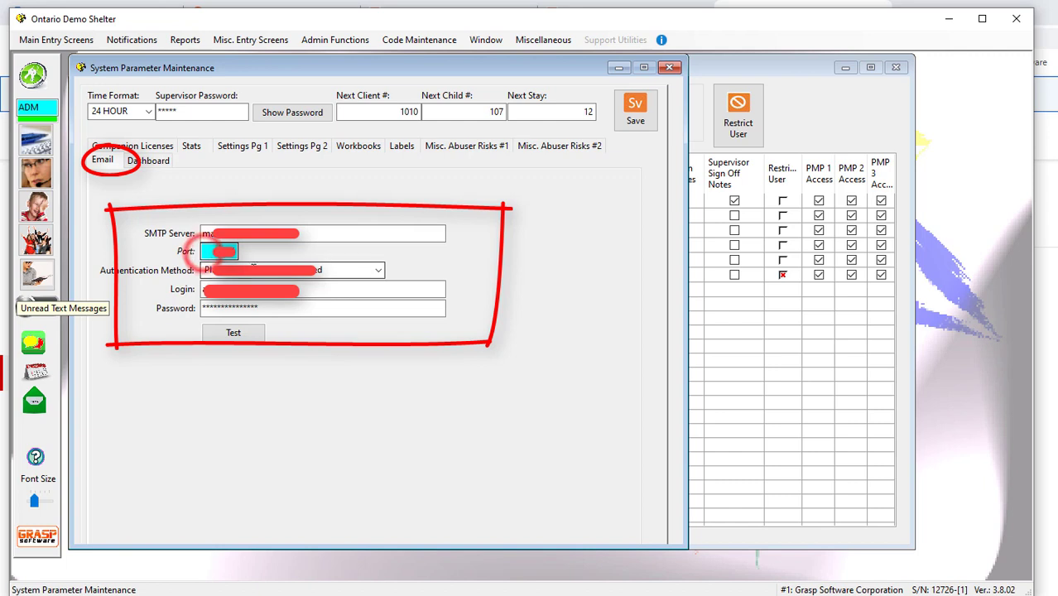
{"action": "key", "text": "Tab"}
{"action": "key", "text": "Tab"}
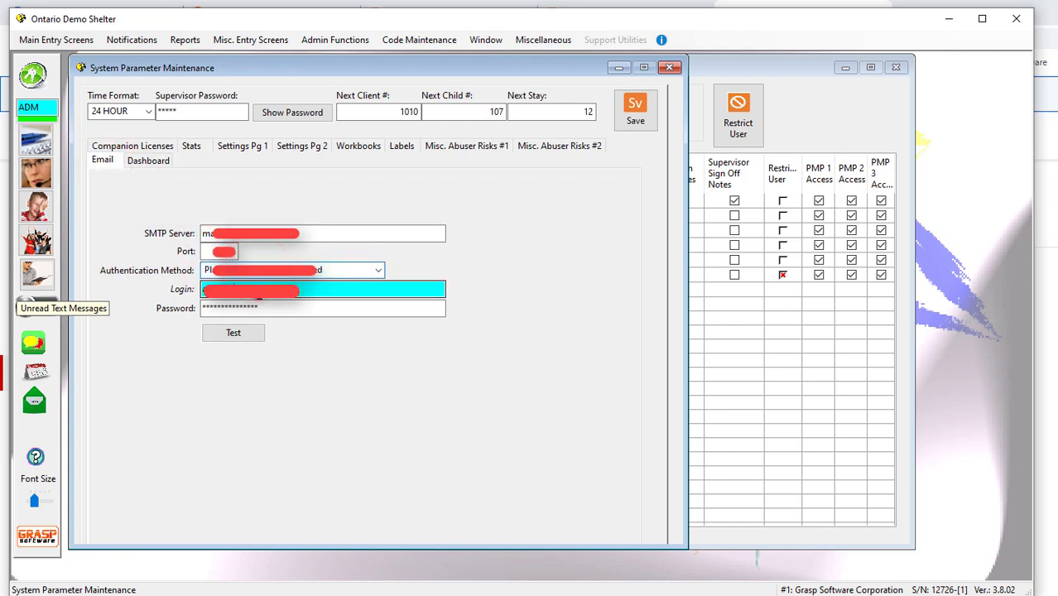
{"action": "left_click", "coordinate": [275, 311]}
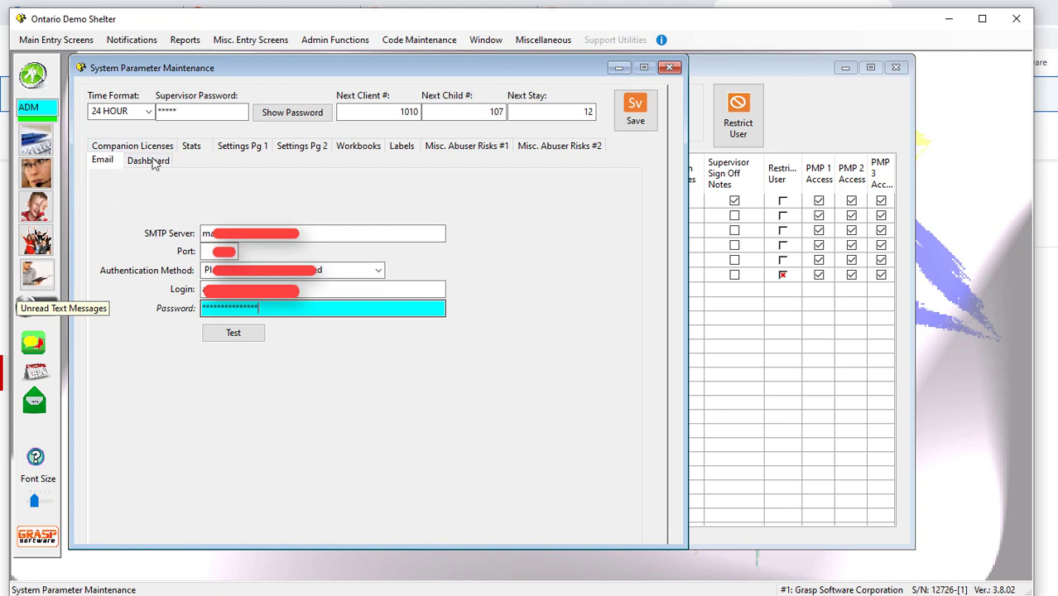
Test the email settings by sending a test message, and close the system parameters
{"action": "left_click", "coordinate": [234, 334]}
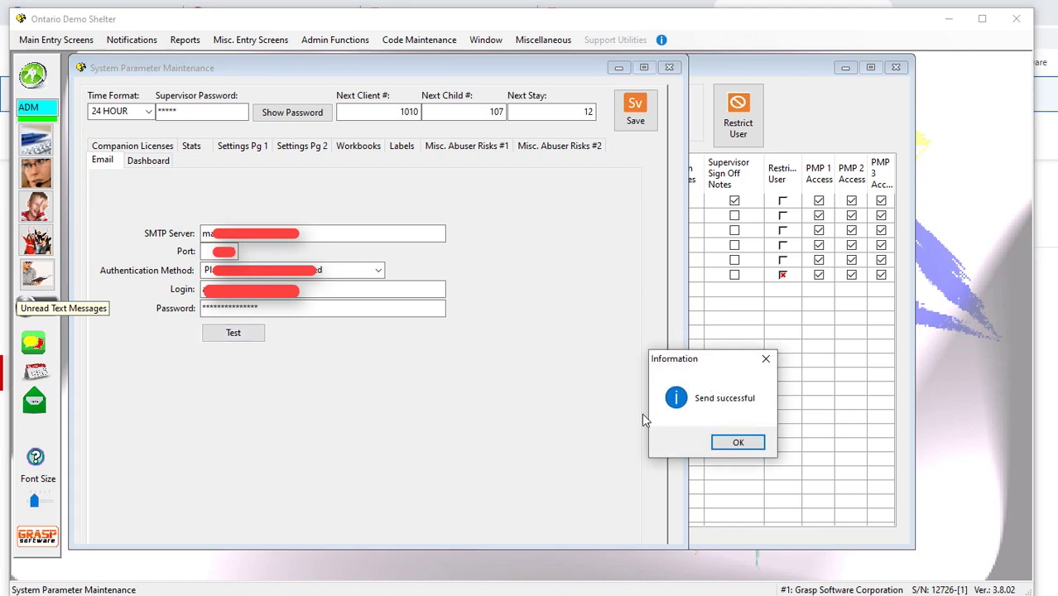
{"action": "left_click", "coordinate": [741, 444]}
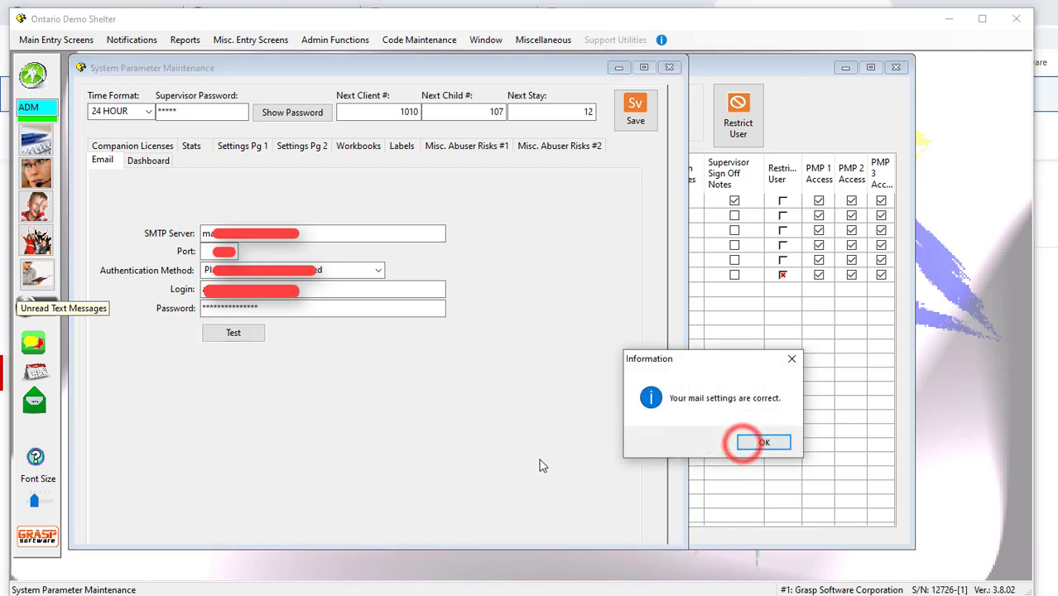
{"action": "left_click", "coordinate": [771, 444]}
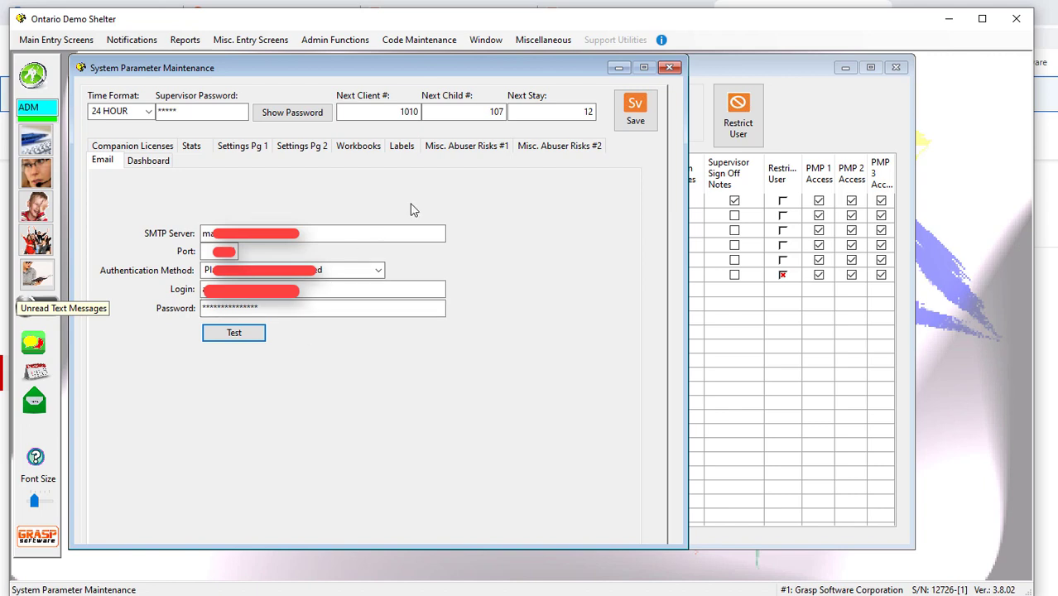
{"action": "left_click", "coordinate": [672, 69]}
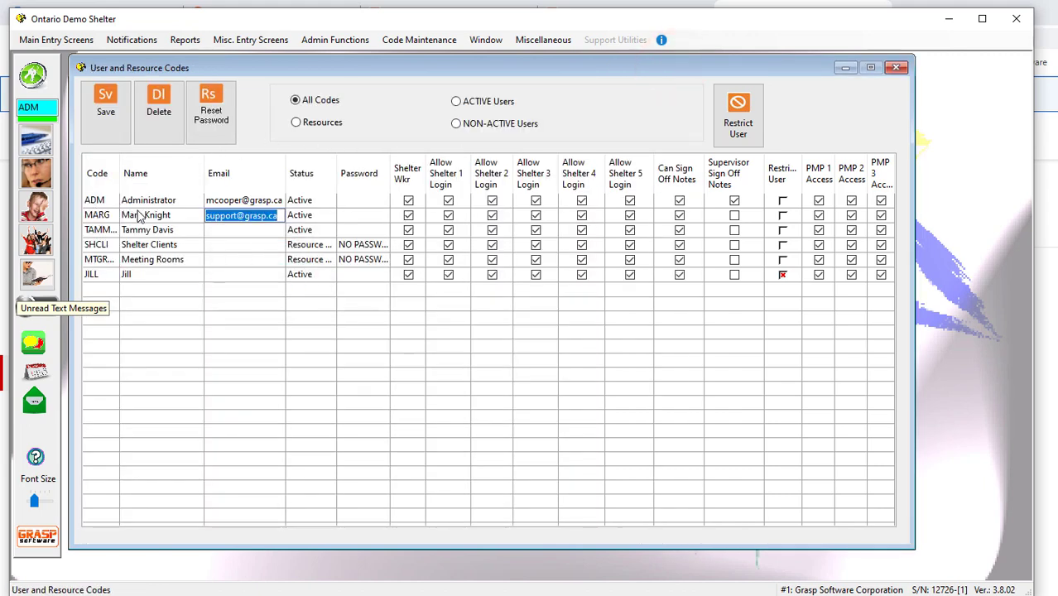
Review the email entries in the user list and widen its Email column slightly
{"action": "left_click", "coordinate": [336, 42]}
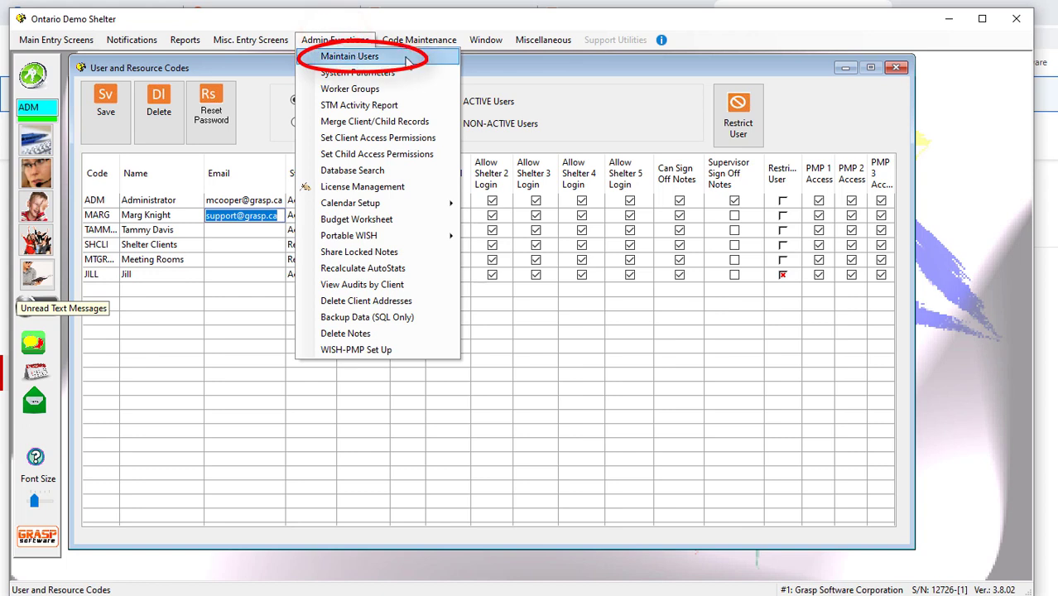
{"action": "left_click", "coordinate": [268, 68]}
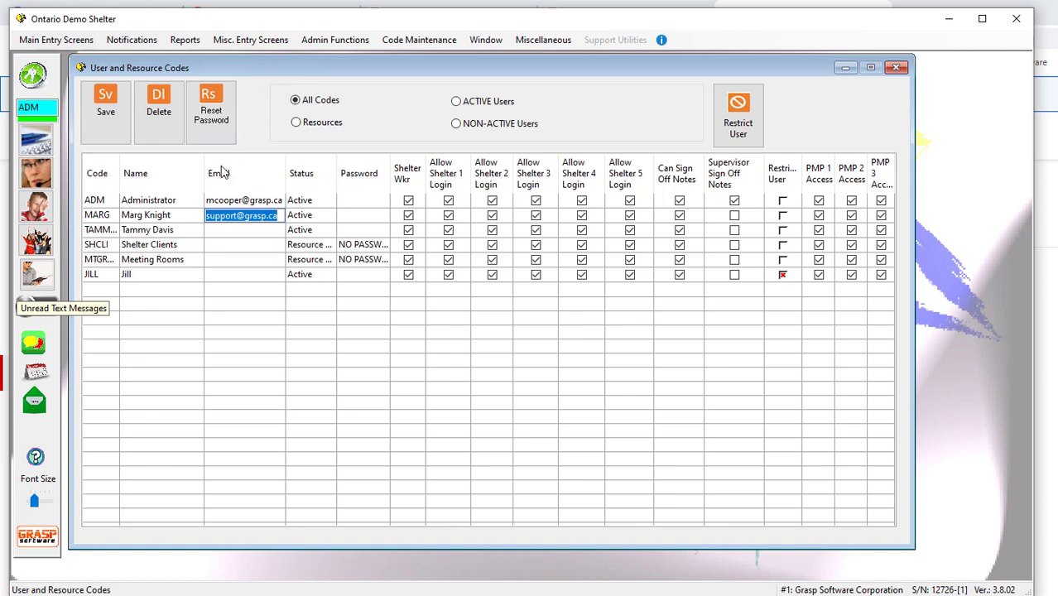
{"action": "left_click", "coordinate": [231, 203]}
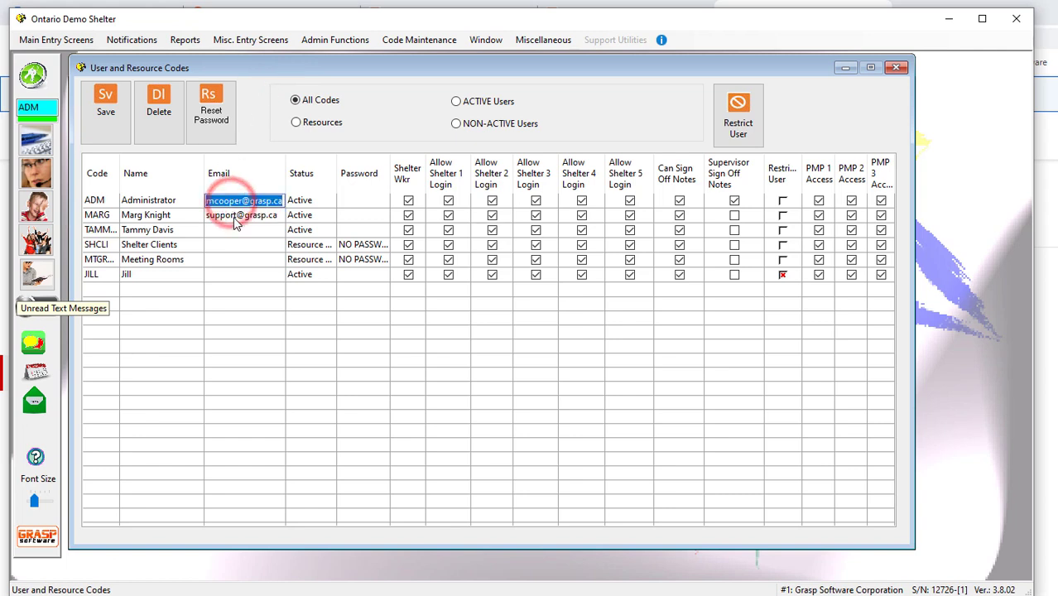
{"action": "left_click", "coordinate": [236, 217]}
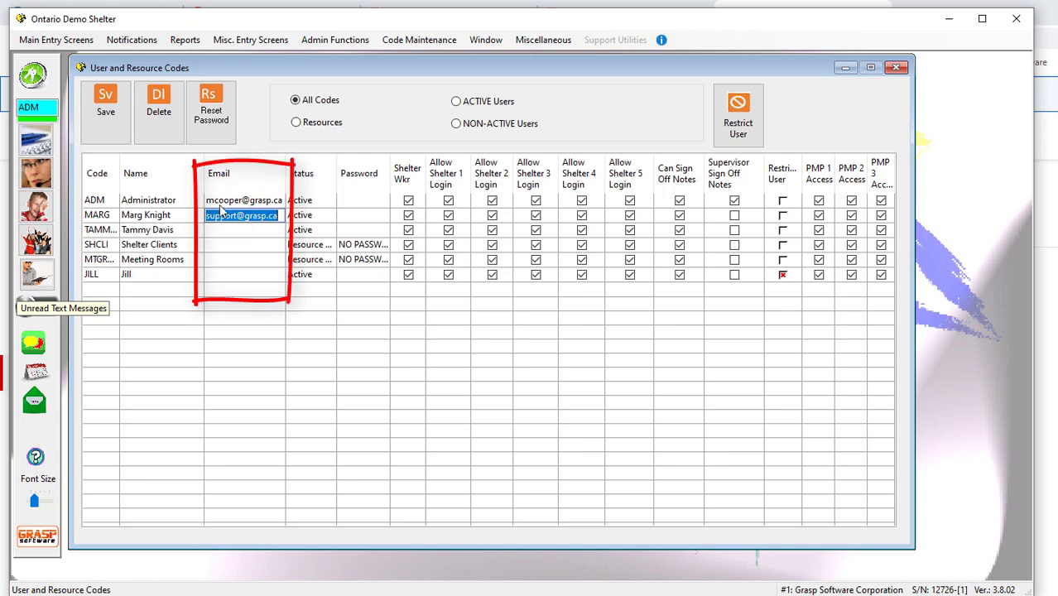
{"action": "left_click_drag", "start_coordinate": [286, 172], "coordinate": [307, 172]}
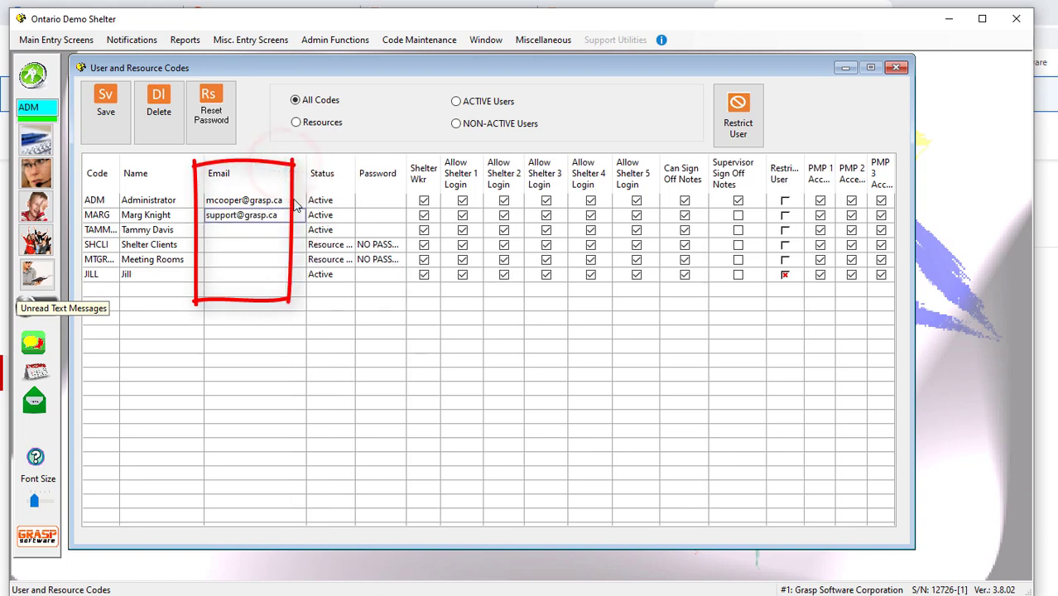
{"action": "left_click", "coordinate": [240, 212]}
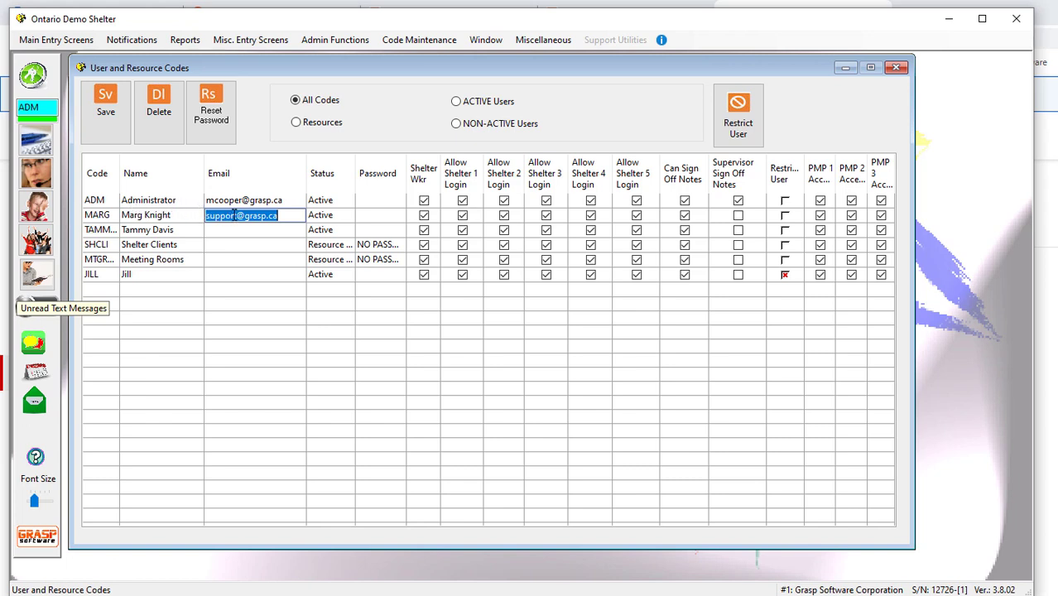
Look at the System Parameter Maintenance window and close it again
{"action": "left_click", "coordinate": [313, 42]}
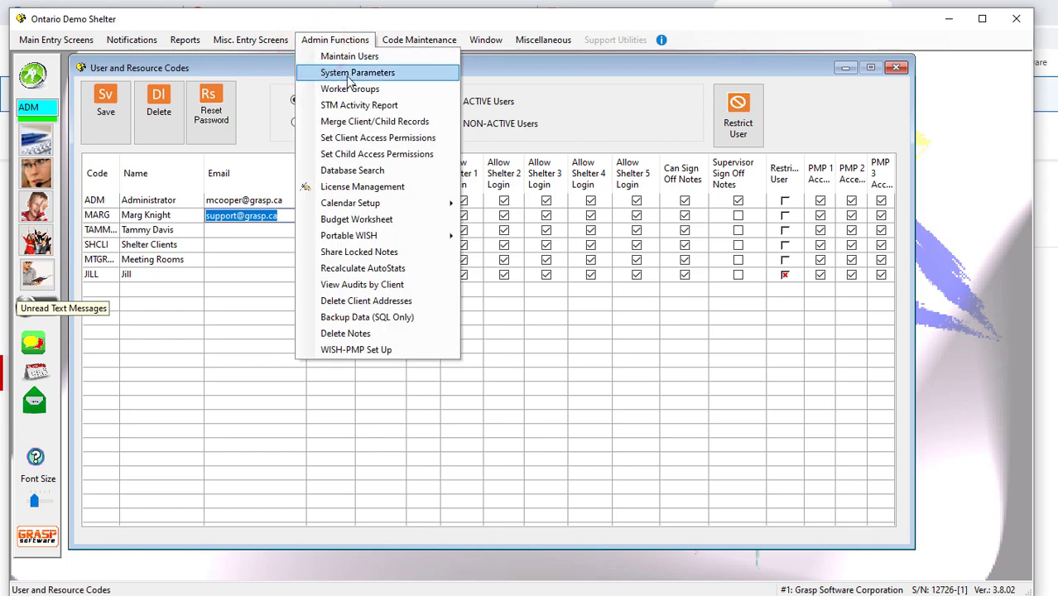
{"action": "left_click", "coordinate": [350, 76]}
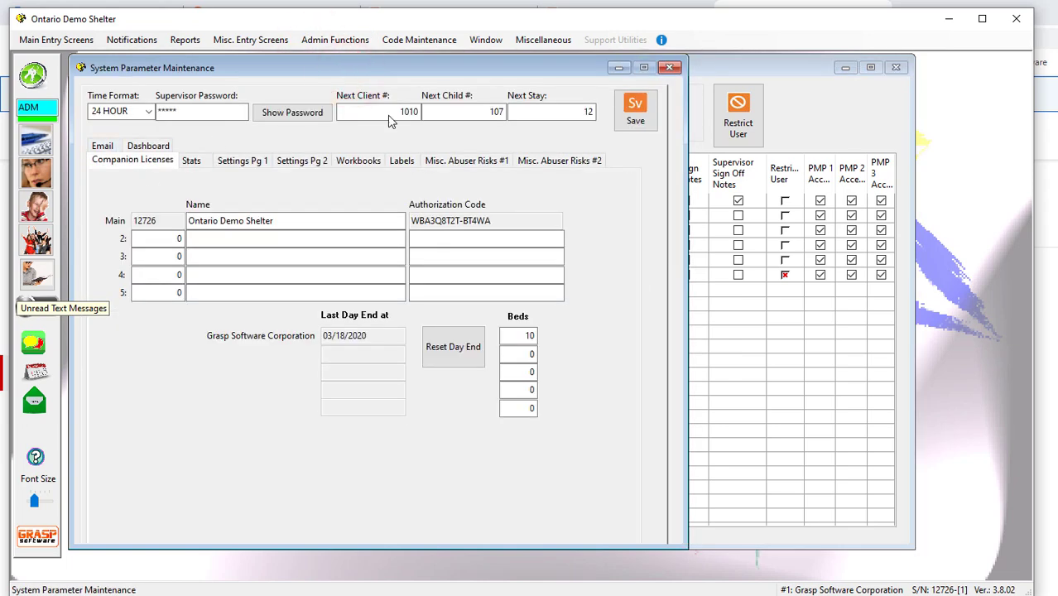
{"action": "left_click", "coordinate": [671, 67]}
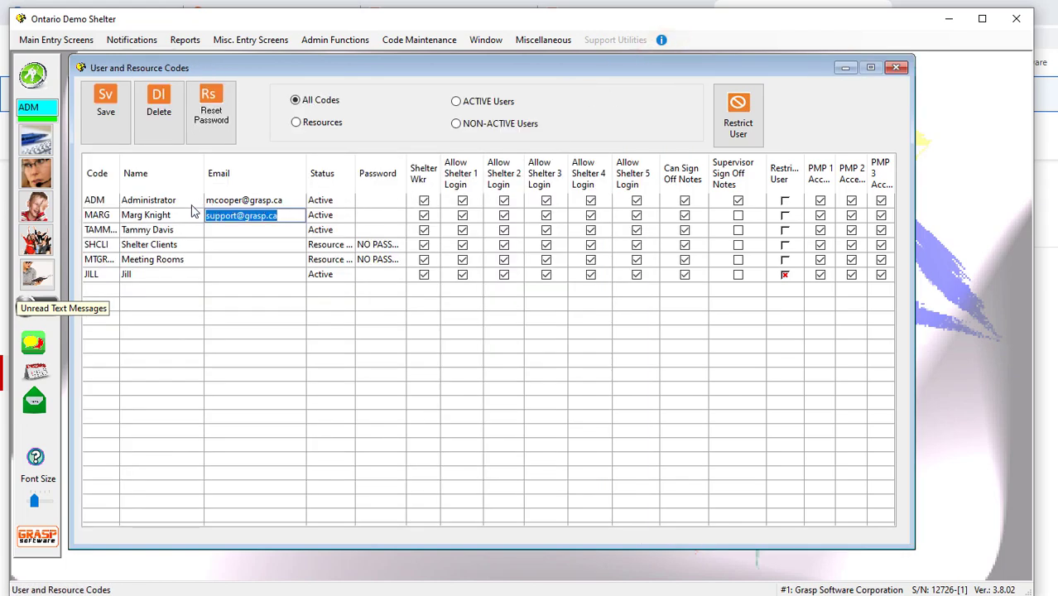
Check which user codes have an email address entered, and close the user list
{"action": "left_click", "coordinate": [90, 231]}
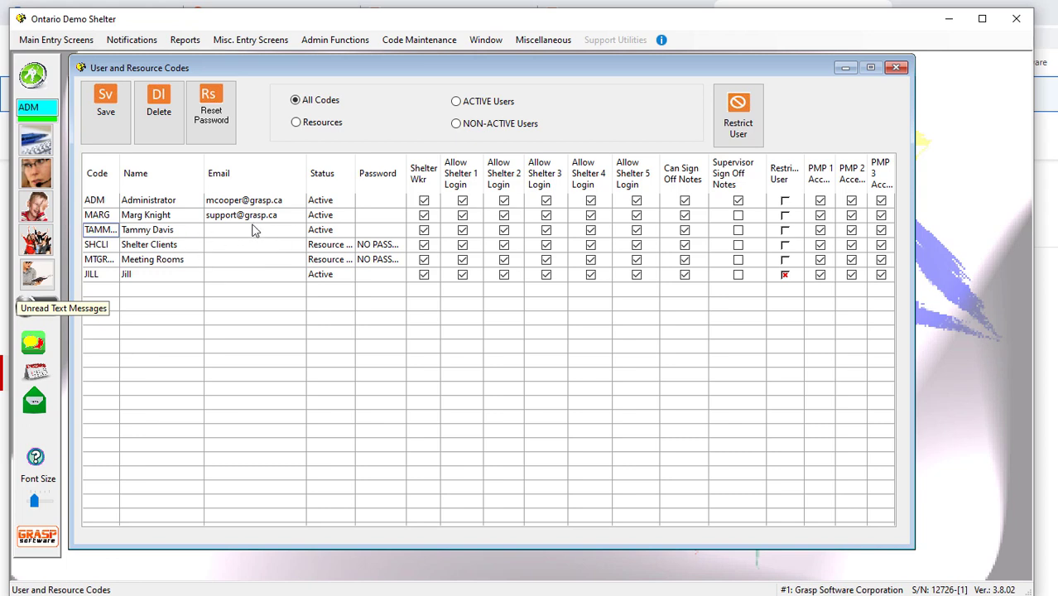
{"action": "left_click", "coordinate": [94, 200]}
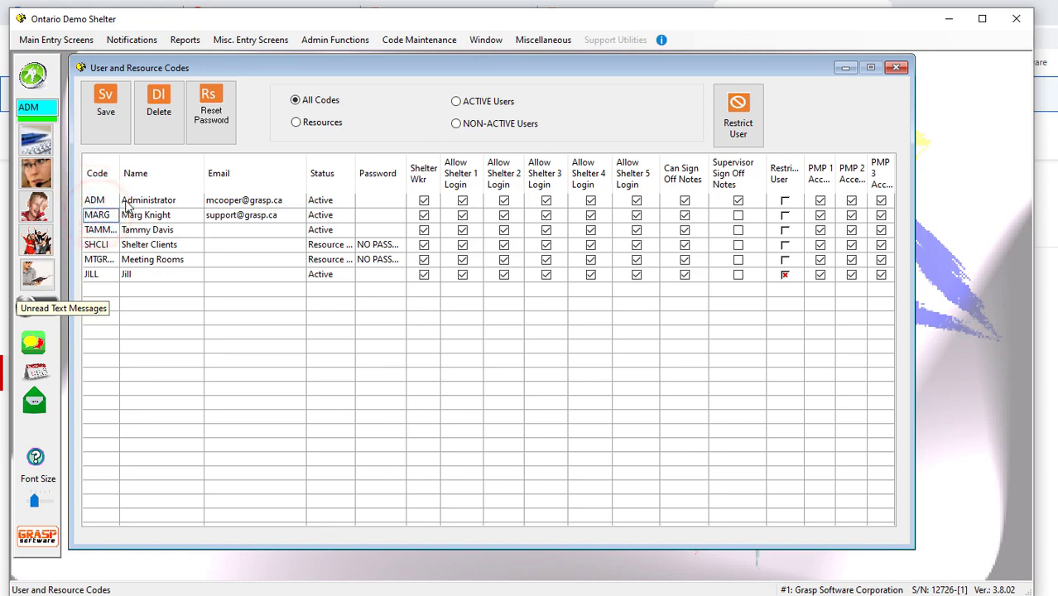
{"action": "left_click", "coordinate": [98, 200]}
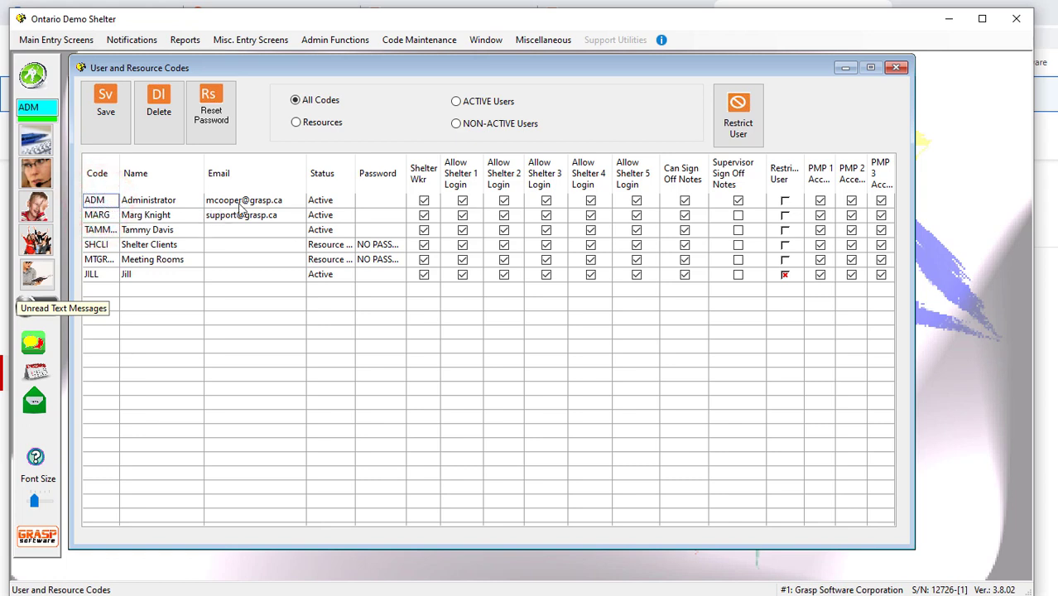
{"action": "left_click", "coordinate": [96, 216]}
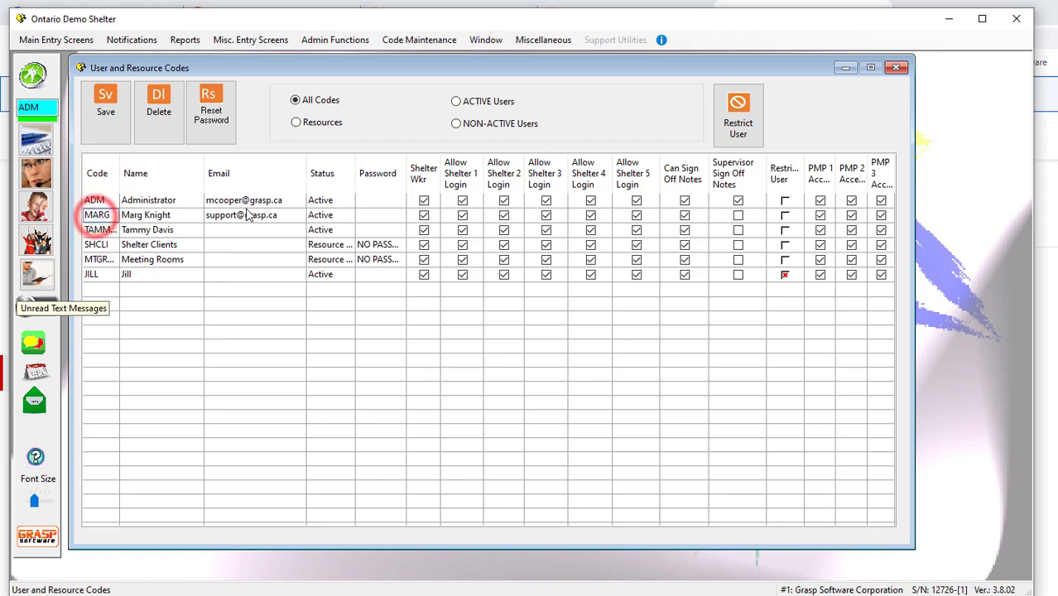
{"action": "left_click", "coordinate": [897, 69]}
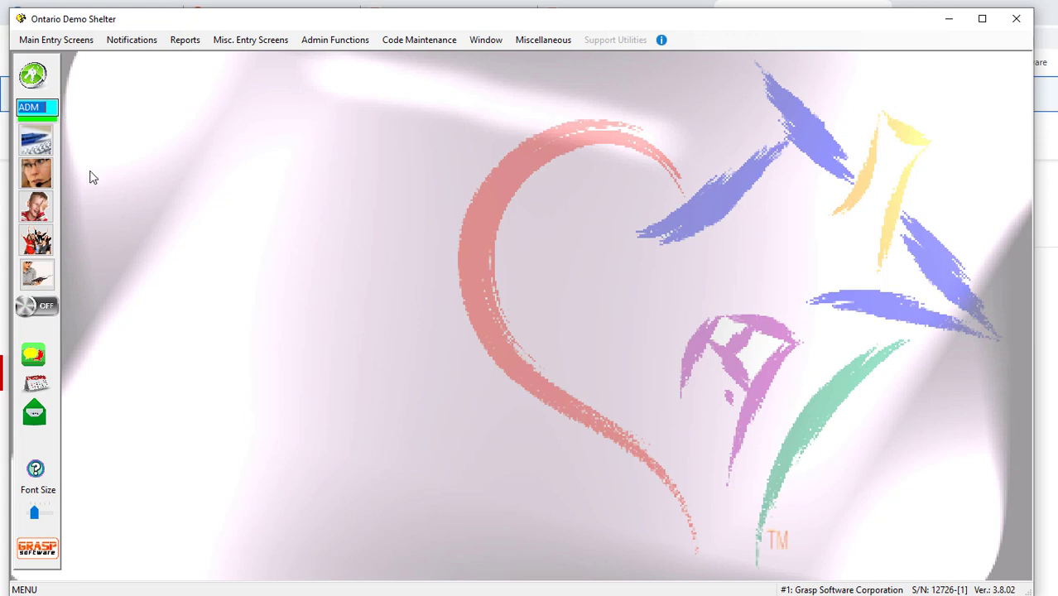
Create a new staff memo from ADM and address it to the second and third staff members listed
{"action": "left_click", "coordinate": [34, 414]}
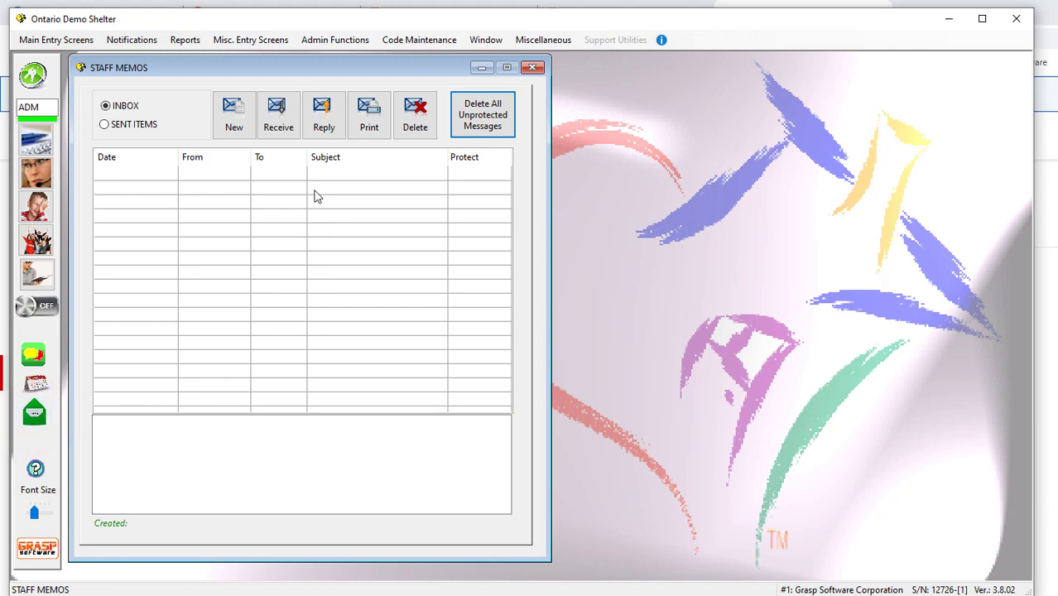
{"action": "left_click", "coordinate": [231, 116]}
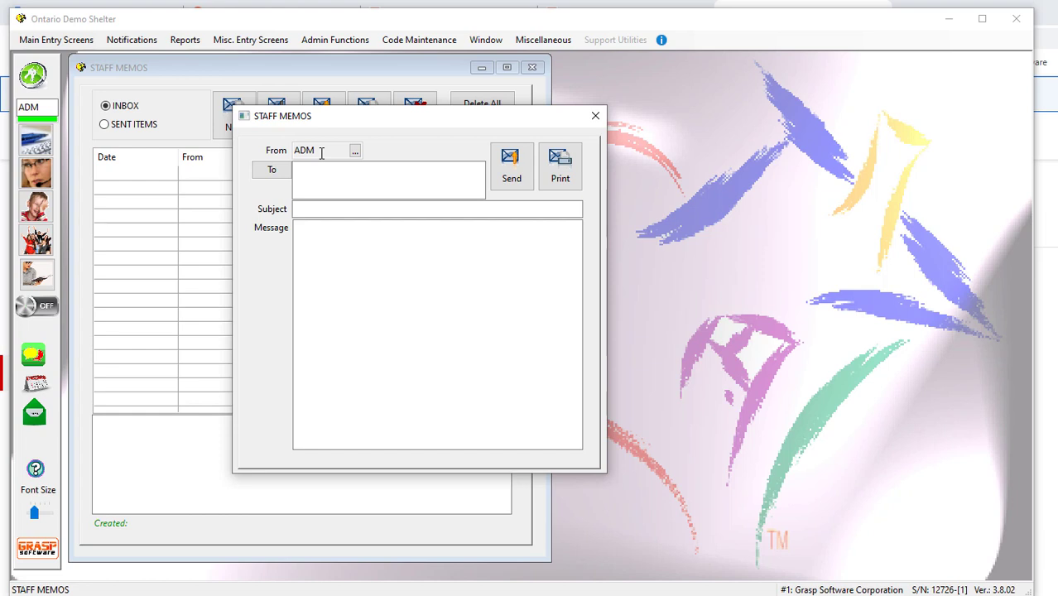
{"action": "left_click", "coordinate": [273, 172]}
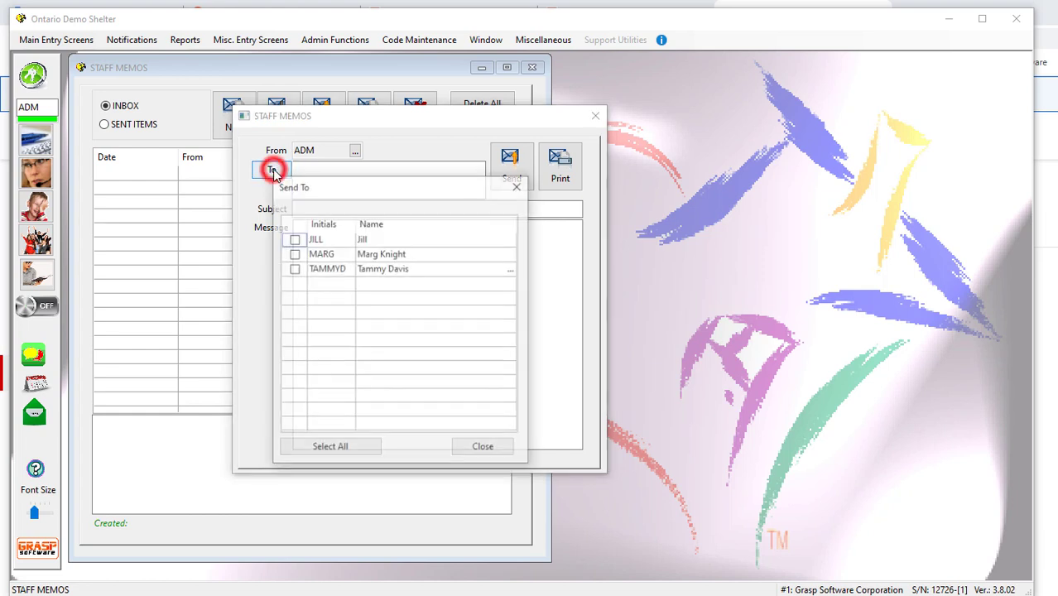
{"action": "left_click", "coordinate": [295, 255]}
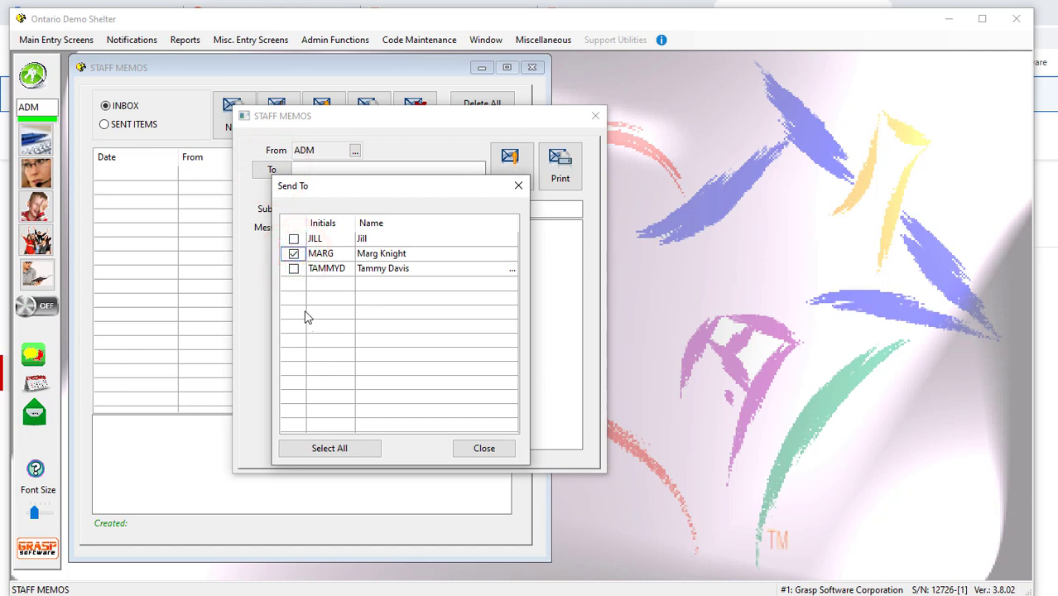
{"action": "left_click", "coordinate": [294, 269]}
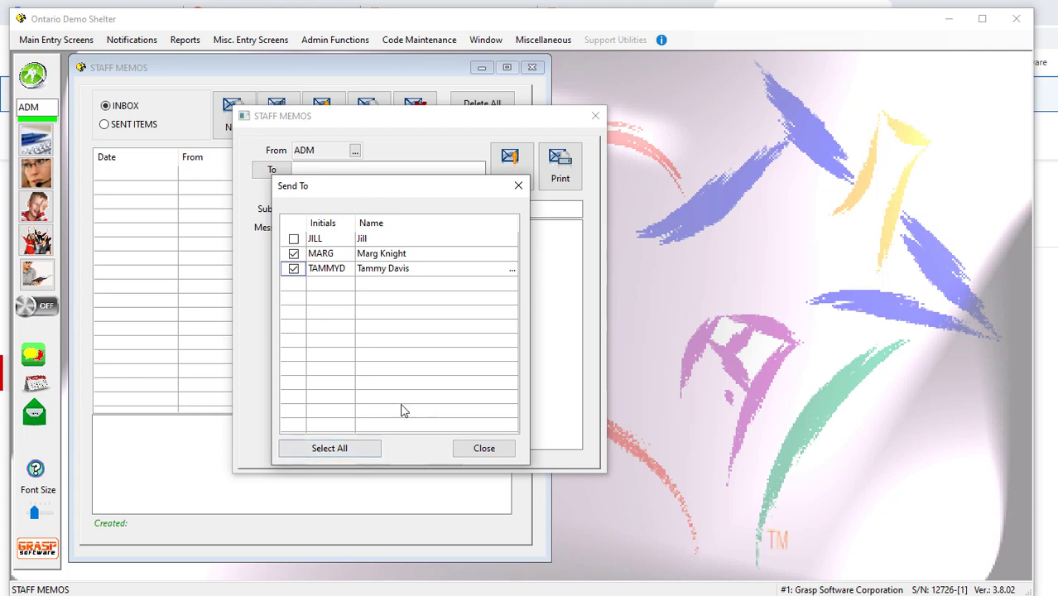
{"action": "left_click", "coordinate": [487, 450]}
Enter a subject announcing a colleague's birthday on Friday, write the message "So lets have a birthday cake", and send the memo
{"action": "left_click", "coordinate": [351, 209]}
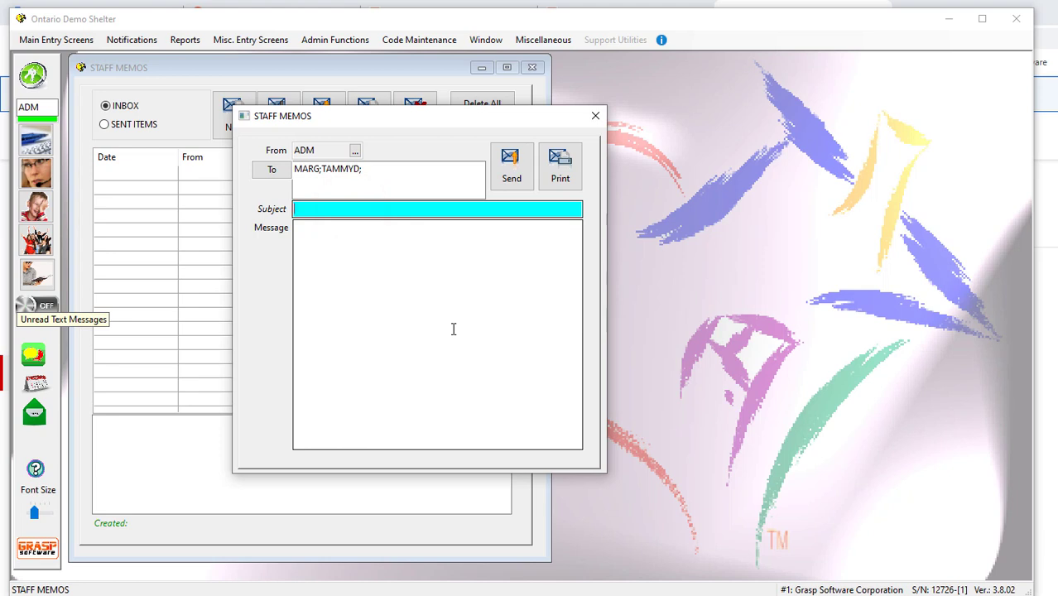
{"action": "type", "text": "Janices birthday on Friday"}
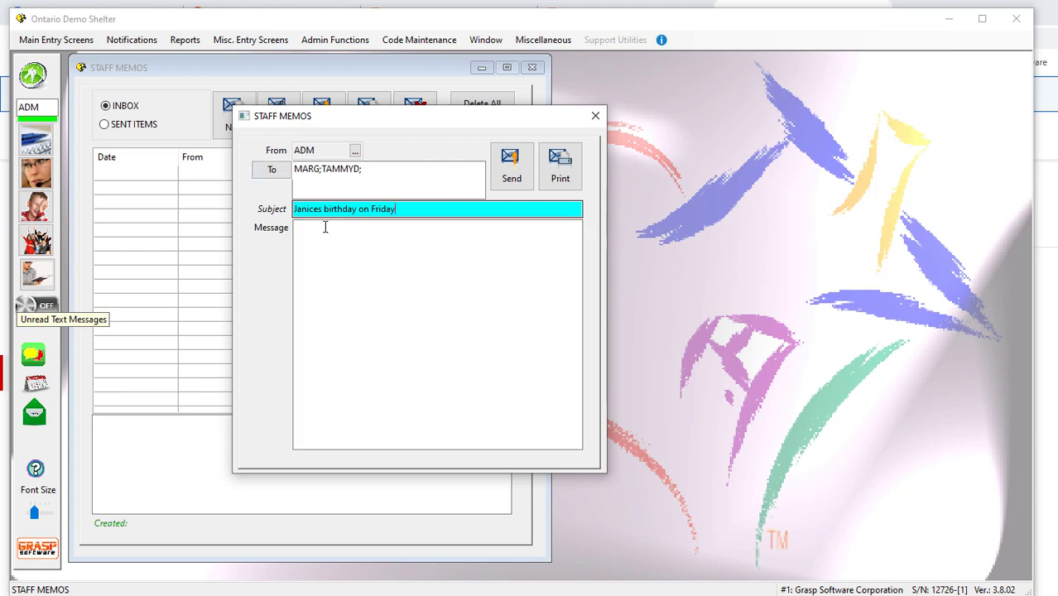
{"action": "left_click", "coordinate": [331, 252]}
{"action": "type", "text": "So"}
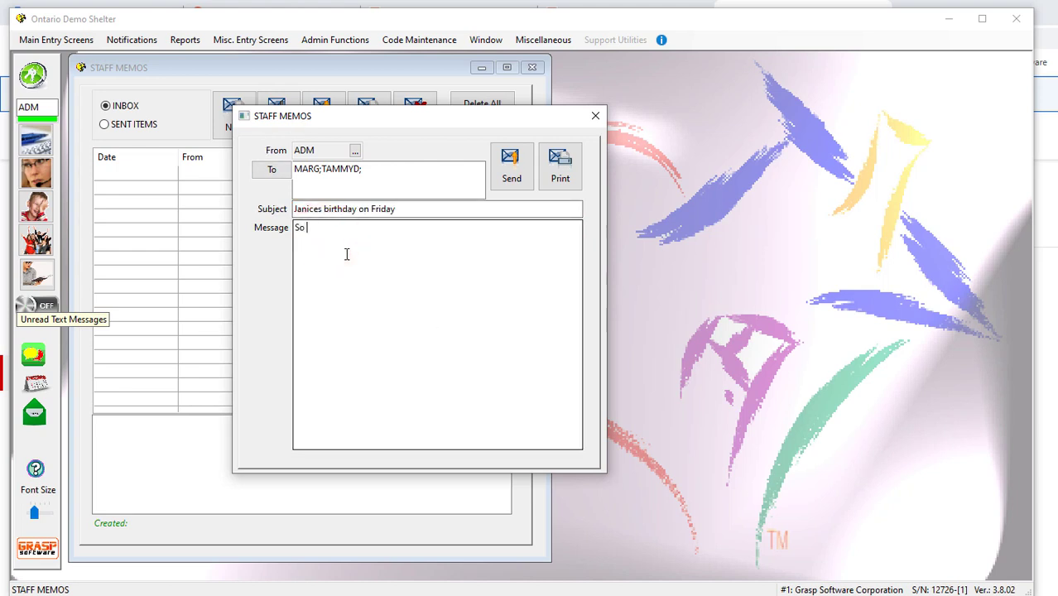
{"action": "type", "text": " lets have a birthday cake"}
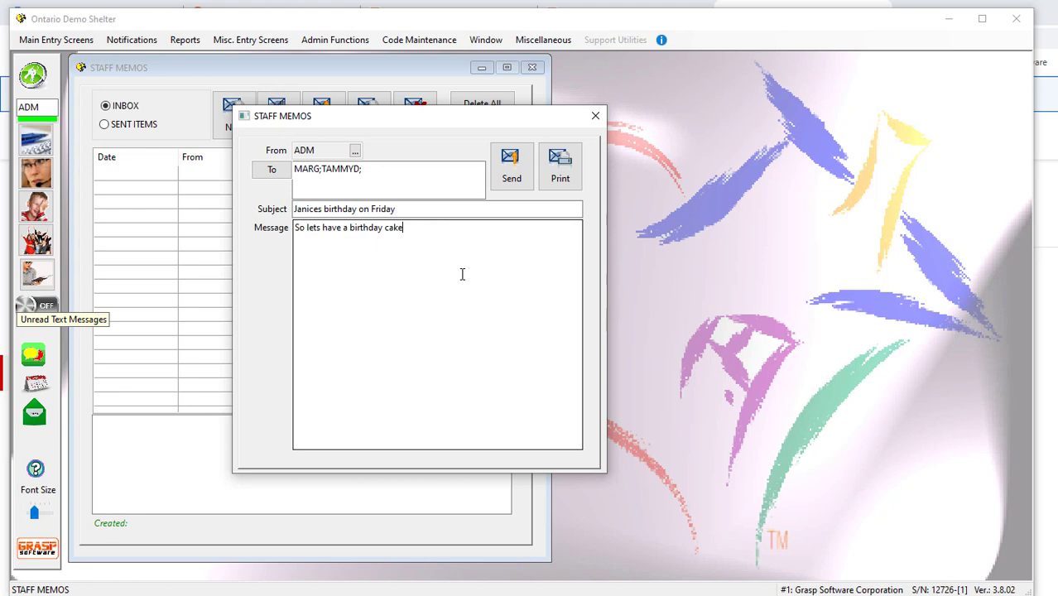
{"action": "left_click", "coordinate": [511, 177]}
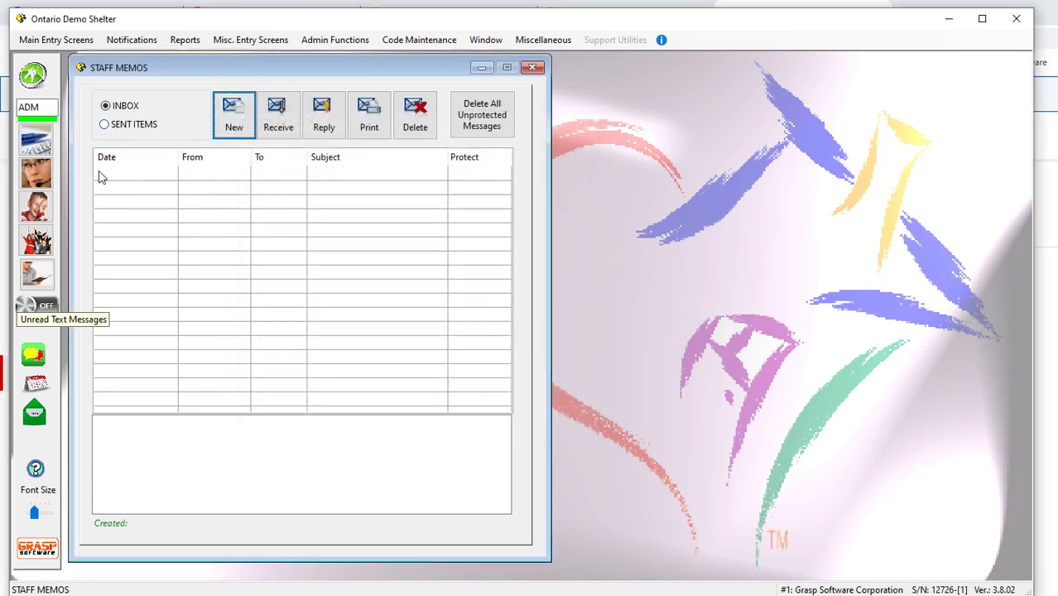
Log the ADM user off from the Ontario Demo Shelter
{"action": "left_click", "coordinate": [33, 74]}
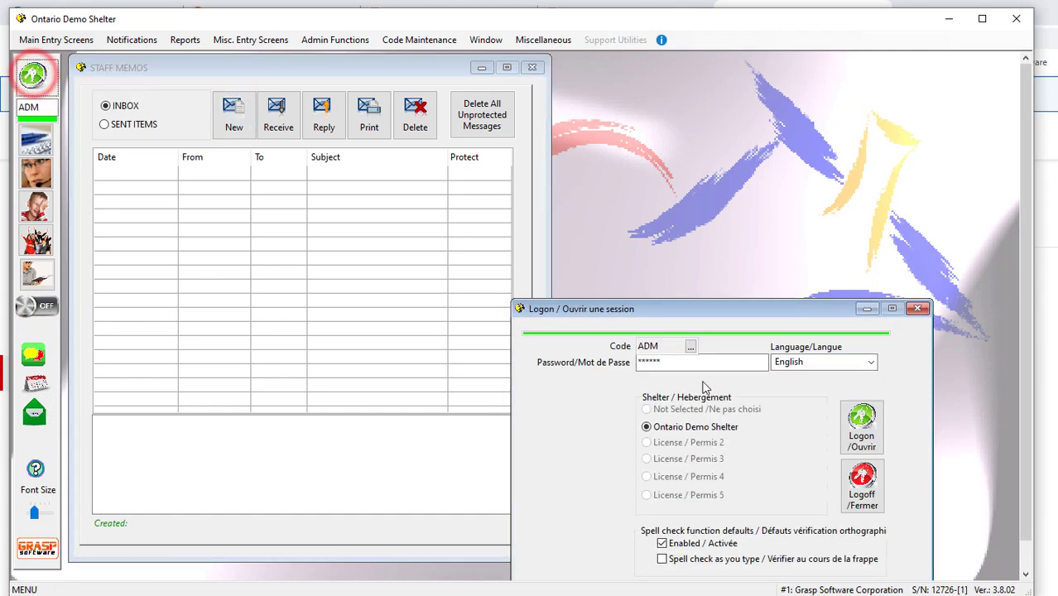
{"action": "left_click", "coordinate": [862, 484]}
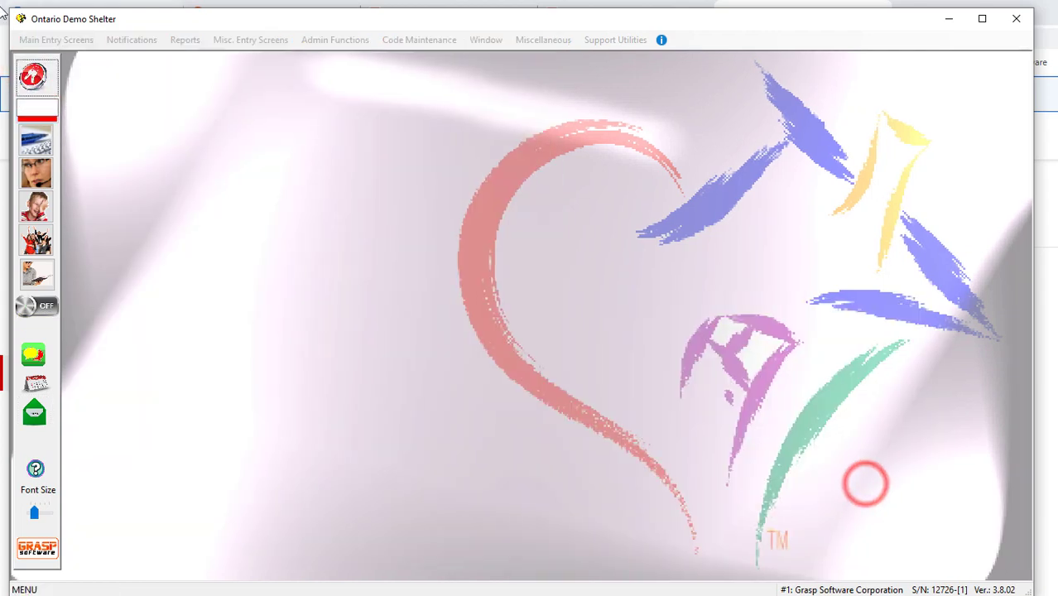
Log on to the Ontario Demo Shelter as a staff member who received the memo, entering their user code and password
{"action": "left_click", "coordinate": [33, 74]}
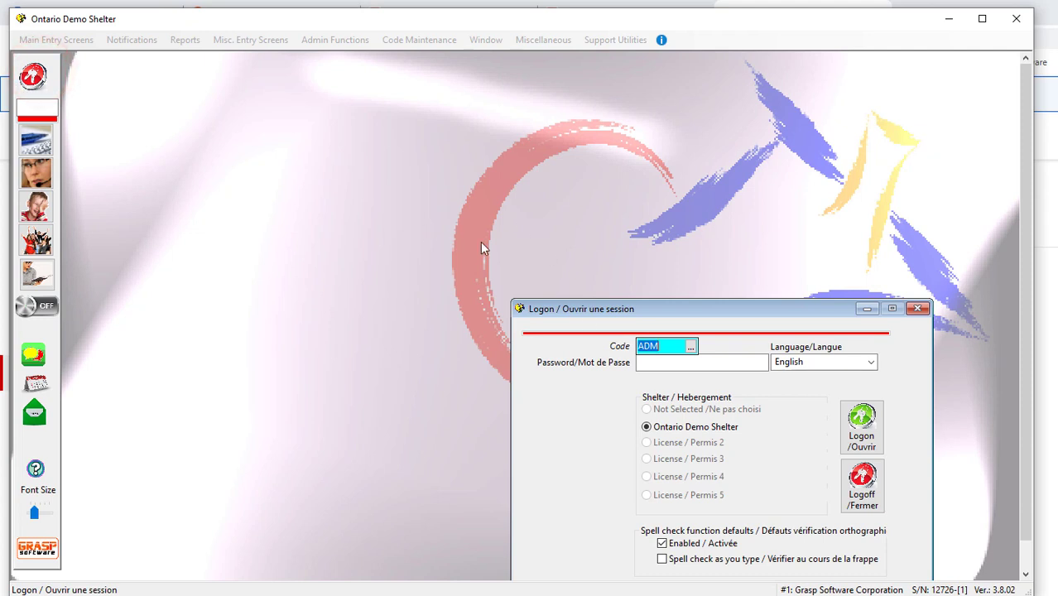
{"action": "type", "text": "MARG"}
{"action": "key", "text": "Tab"}
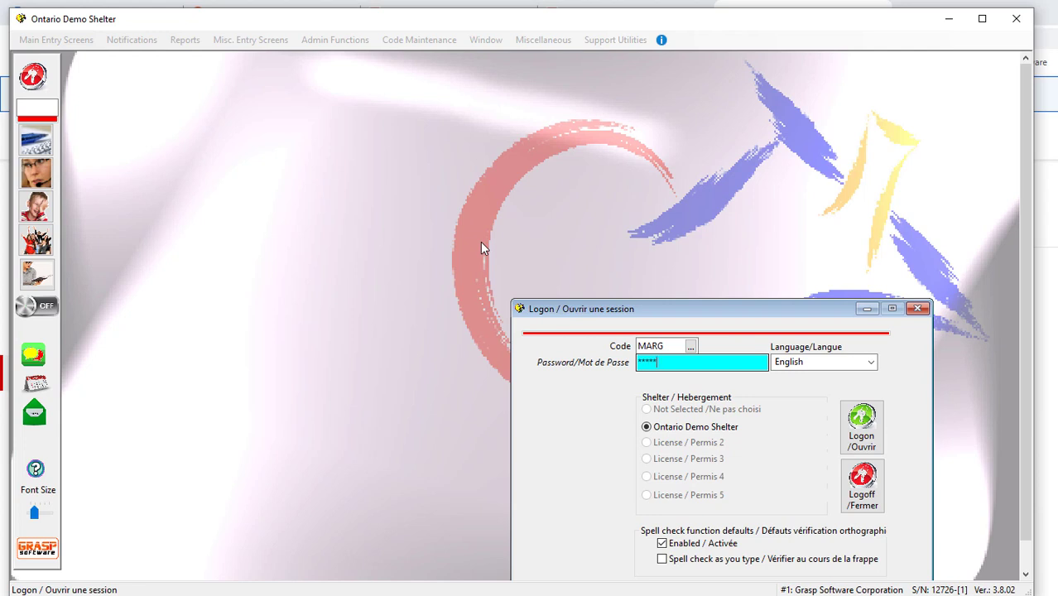
{"action": "type", "text": "****"}
{"action": "key", "text": "Return"}
{"action": "key", "text": "Return"}
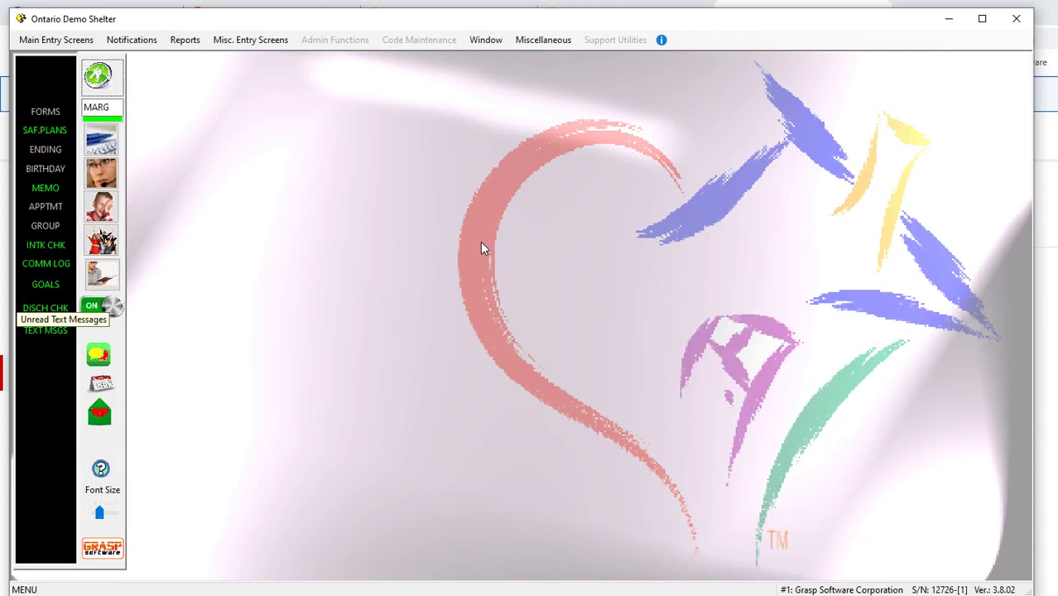
Open the staff memos inbox and read the newest memo from ADM, dated 03/20/2020, about the birthday on Friday
{"action": "left_click", "coordinate": [101, 418]}
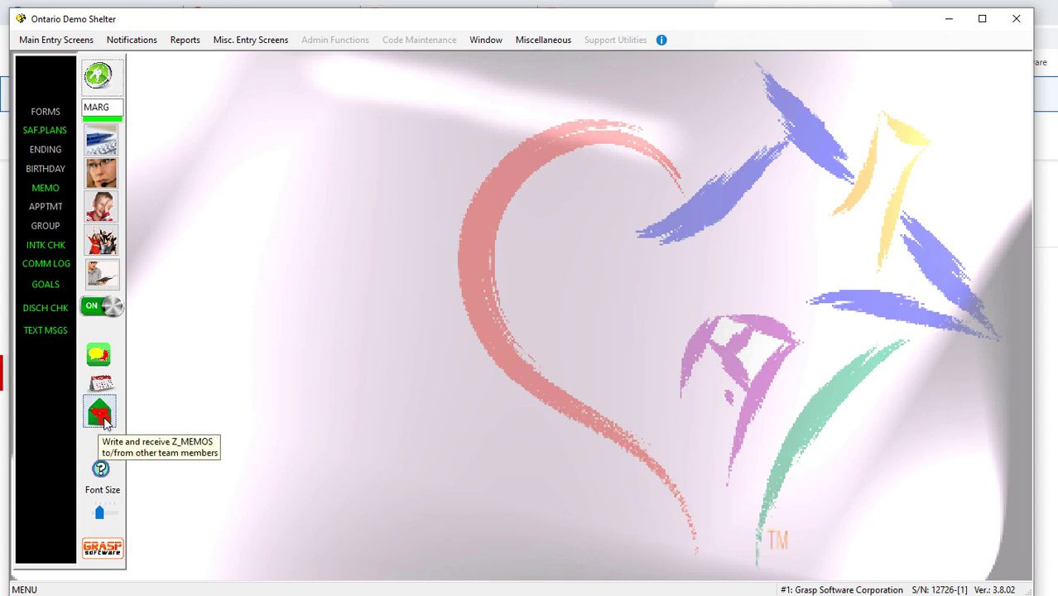
{"action": "left_click", "coordinate": [251, 233]}
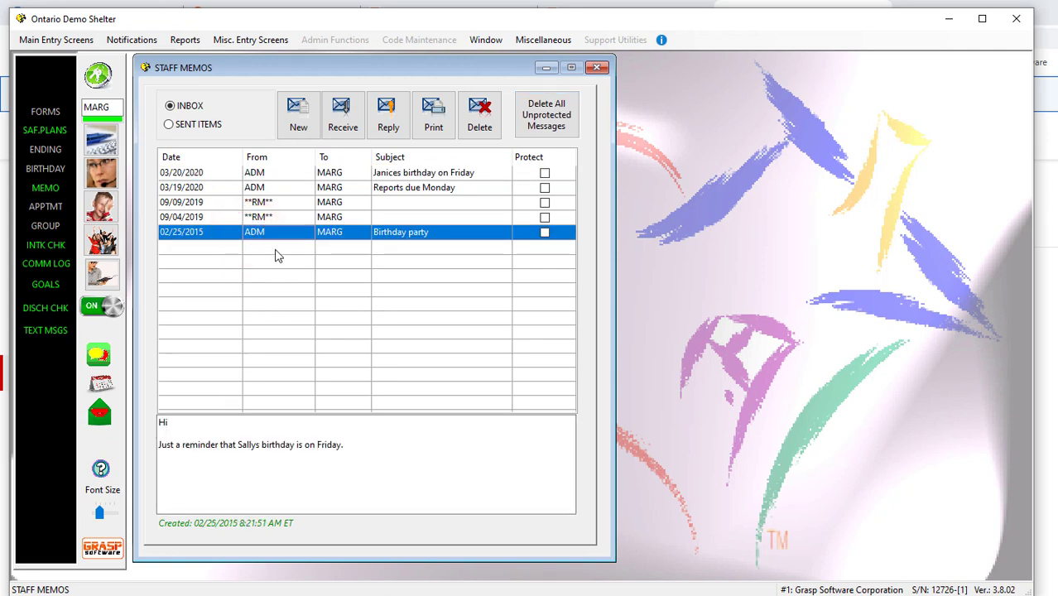
{"action": "left_click", "coordinate": [226, 173]}
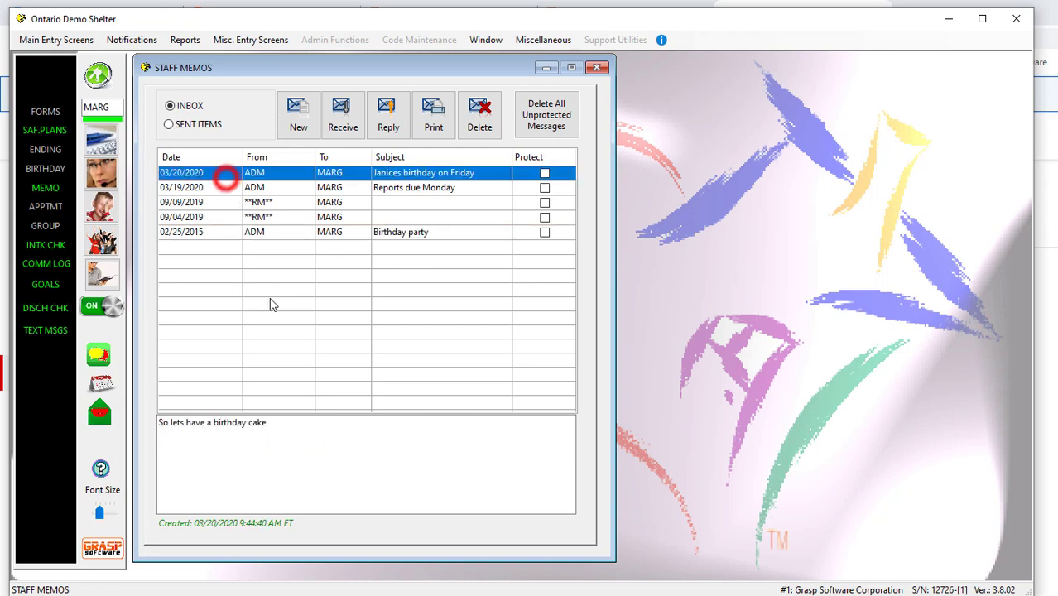
{"action": "left_click_drag", "start_coordinate": [276, 427], "coordinate": [163, 433]}
{"action": "left_click", "coordinate": [414, 478]}
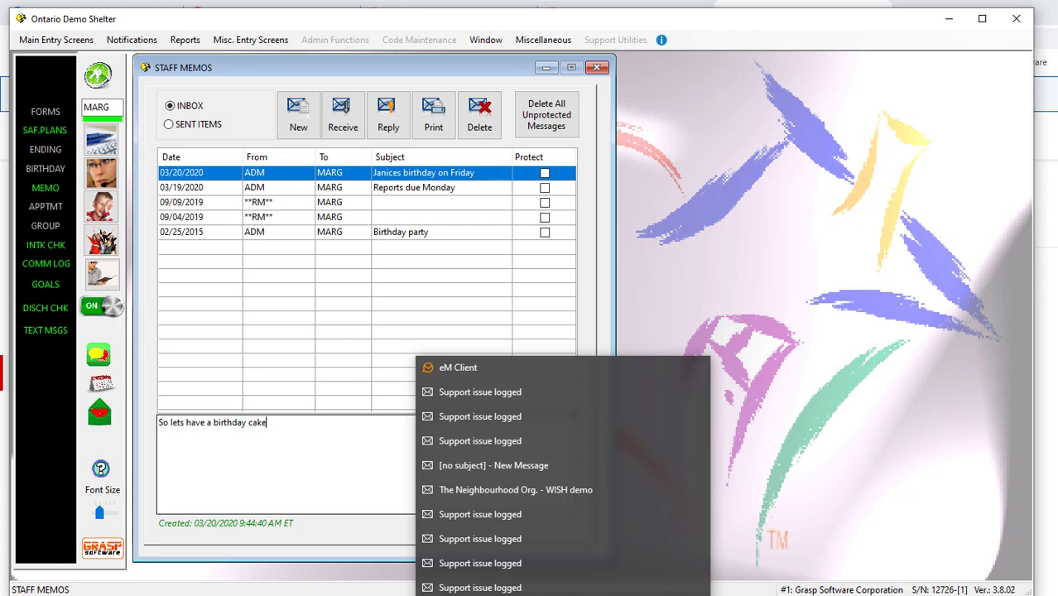
Switch to eM Client, read the newest email about the birthday on Friday, close it, and return to the Ontario Demo Shelter
{"action": "left_click", "coordinate": [563, 595]}
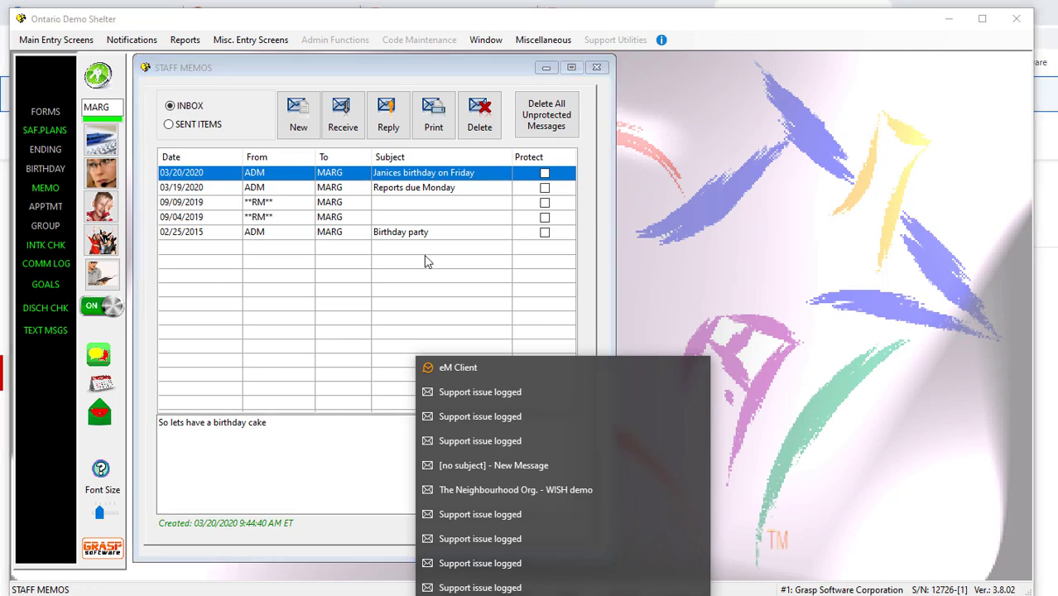
{"action": "left_click", "coordinate": [457, 367]}
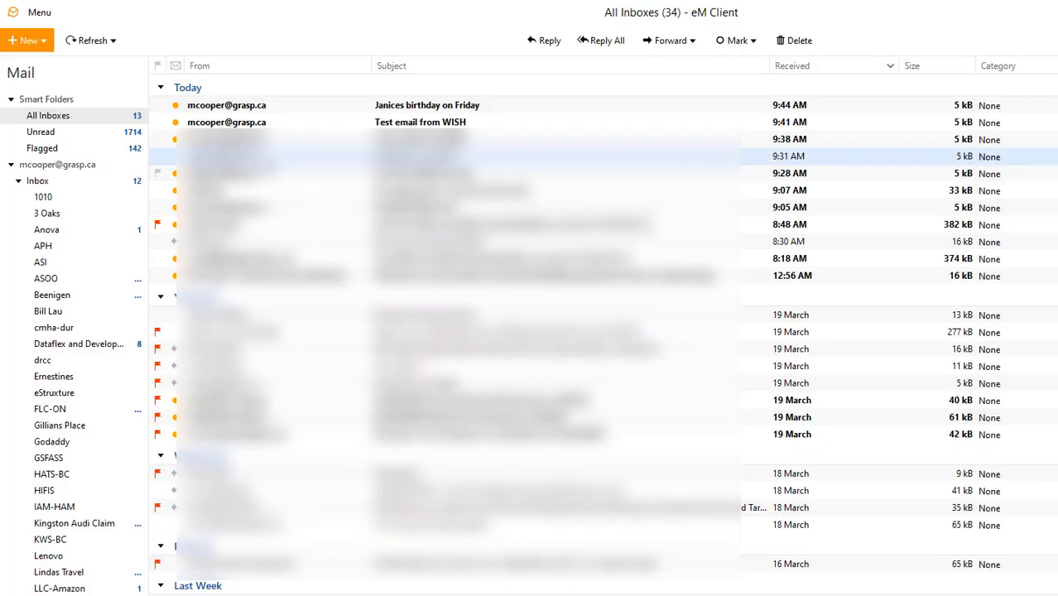
{"action": "left_click", "coordinate": [232, 108]}
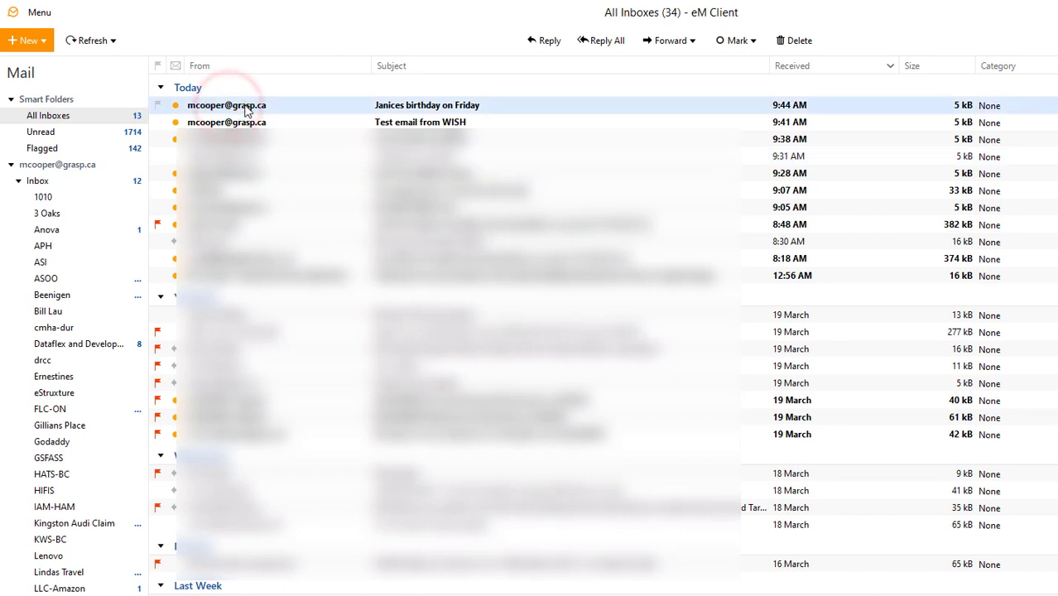
{"action": "double_click", "coordinate": [244, 107]}
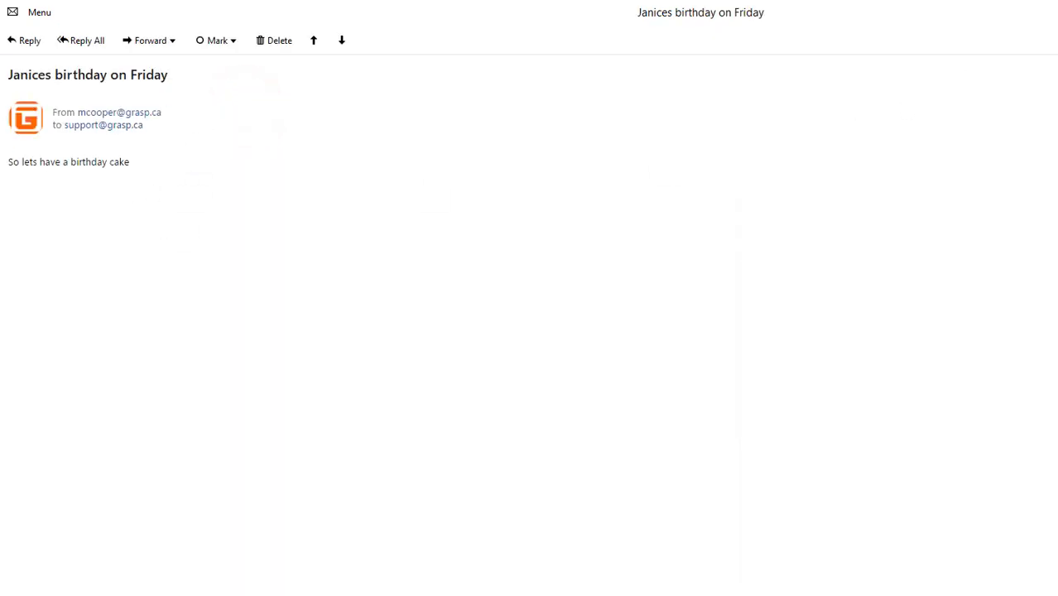
{"action": "key", "text": "Escape"}
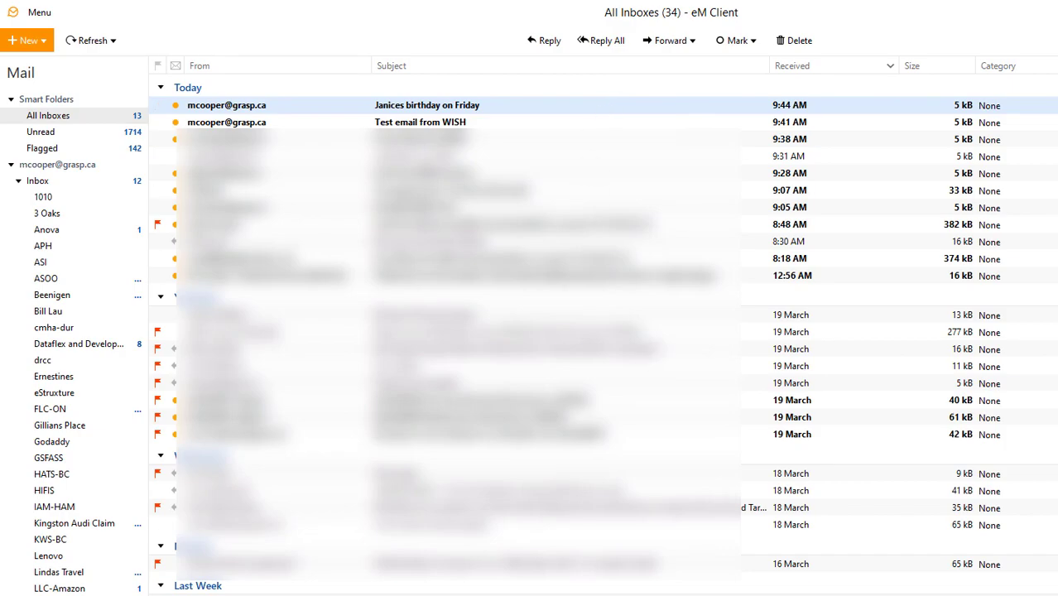
{"action": "key", "text": "alt+Tab"}
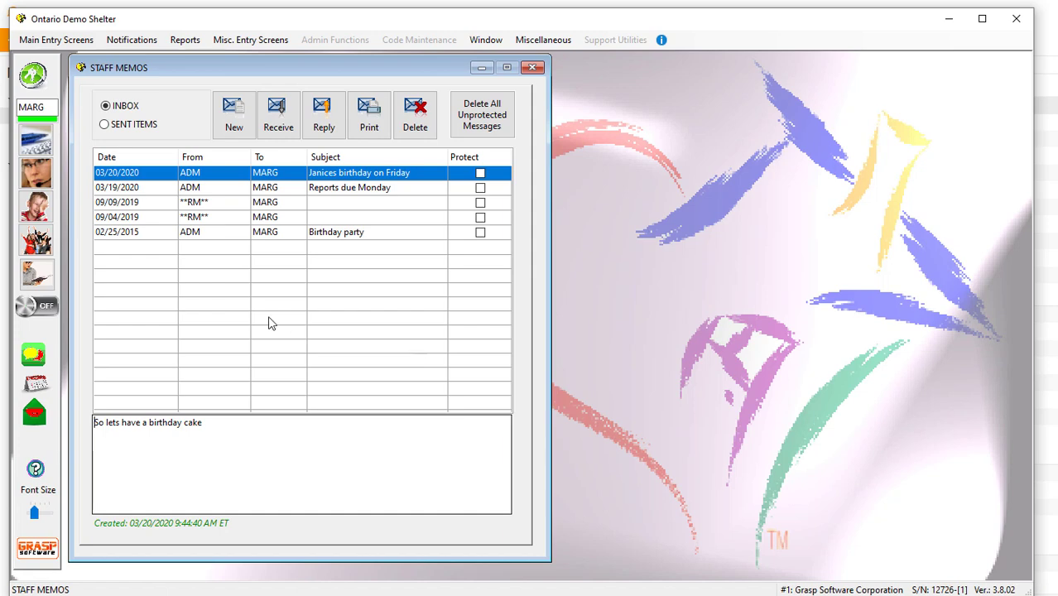
Start a new staff memo, address it to all listed staff members, and discard it without sending
{"action": "left_click", "coordinate": [232, 106]}
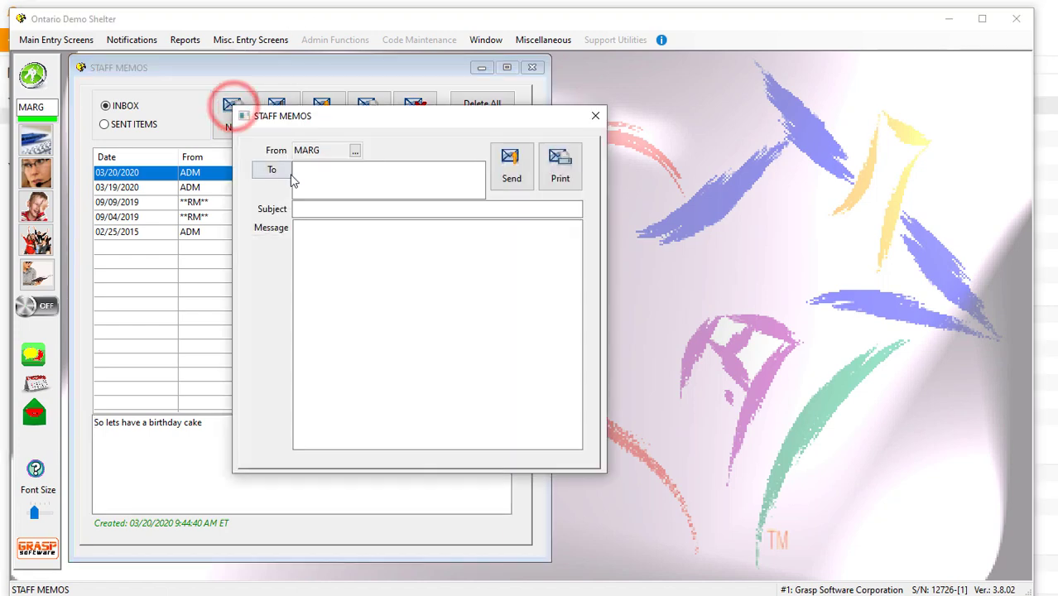
{"action": "left_click", "coordinate": [274, 171]}
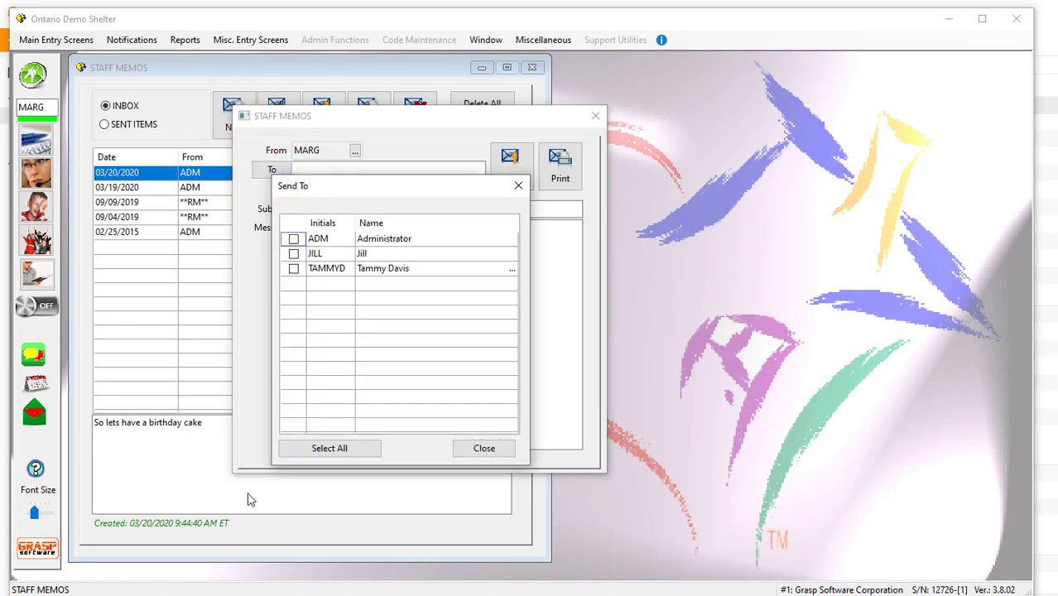
{"action": "left_click", "coordinate": [329, 448]}
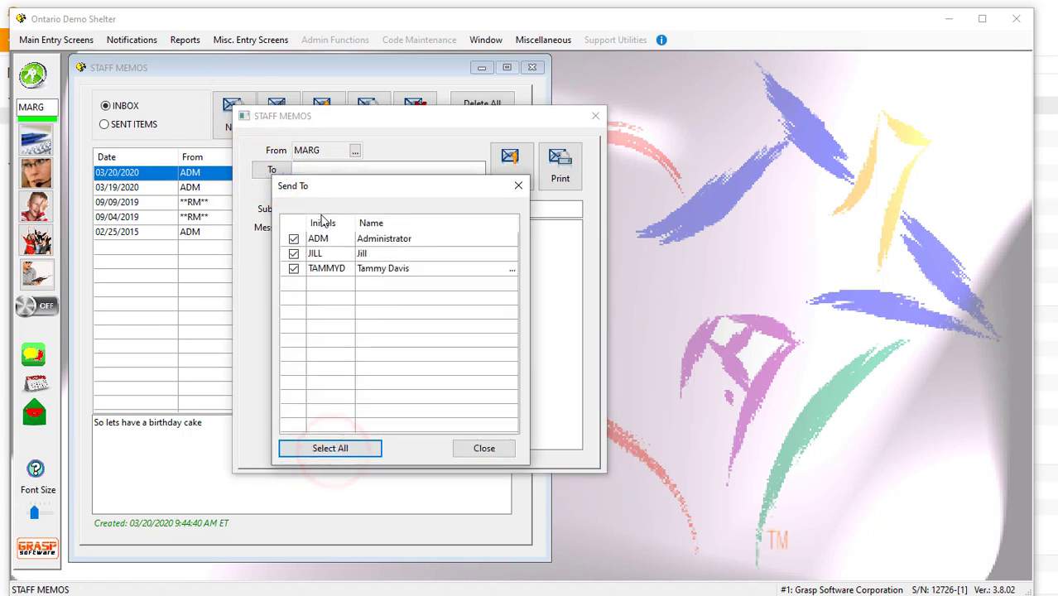
{"action": "left_click", "coordinate": [493, 450]}
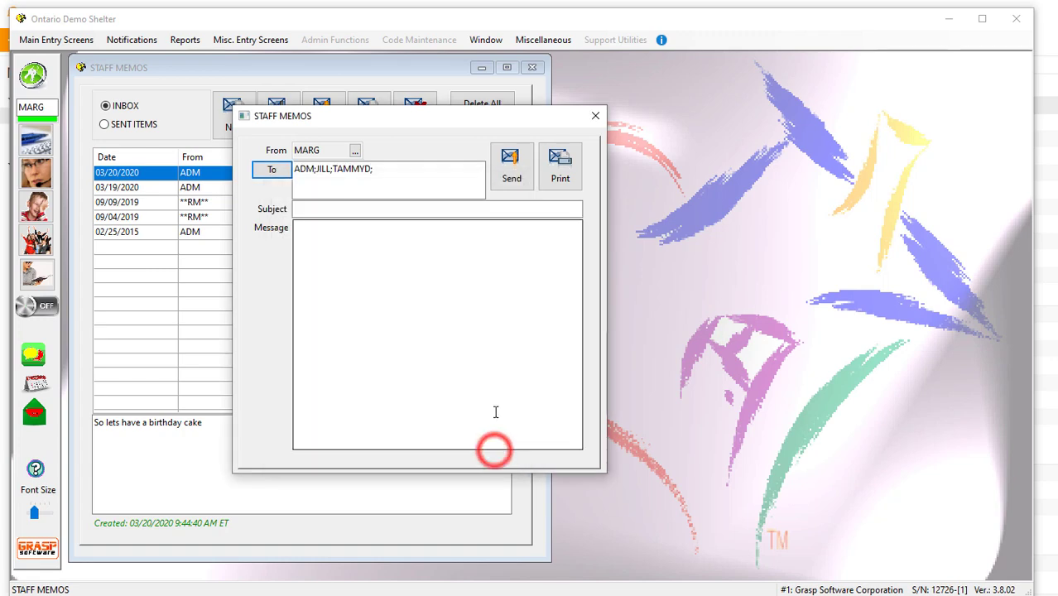
{"action": "left_click", "coordinate": [597, 116]}
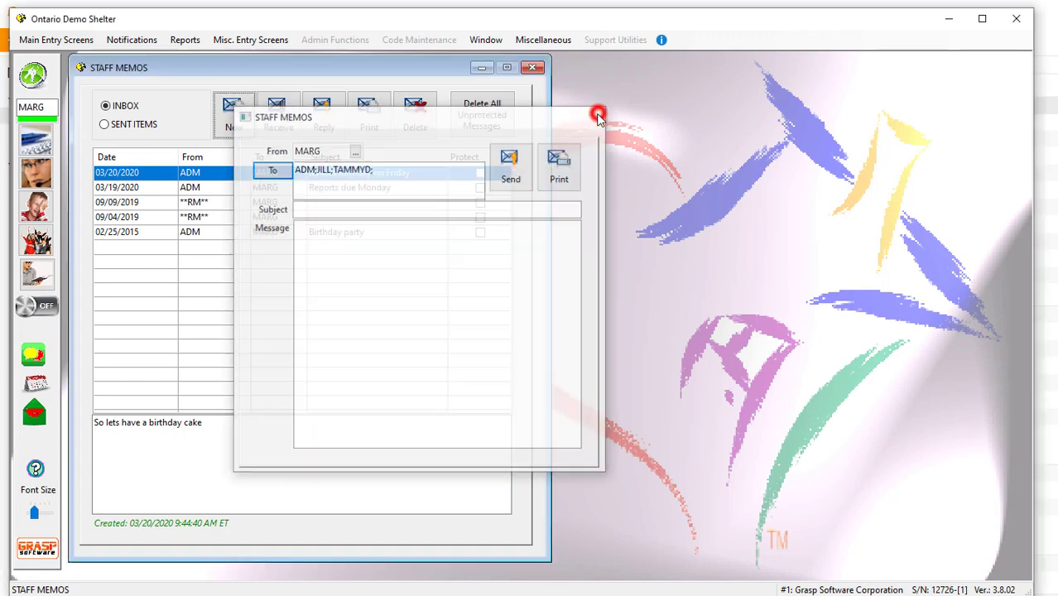